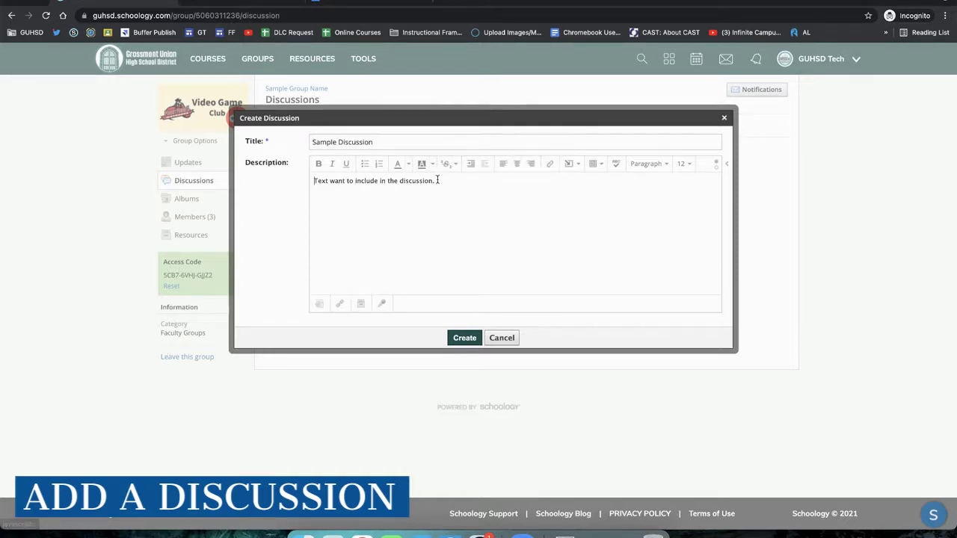
# Format the word "Text" in the discussion description as bold, italic and underlined.
pyautogui.click(318, 163)
pyautogui.click(332, 164)
pyautogui.click(346, 164)
pyautogui.click(453, 184)
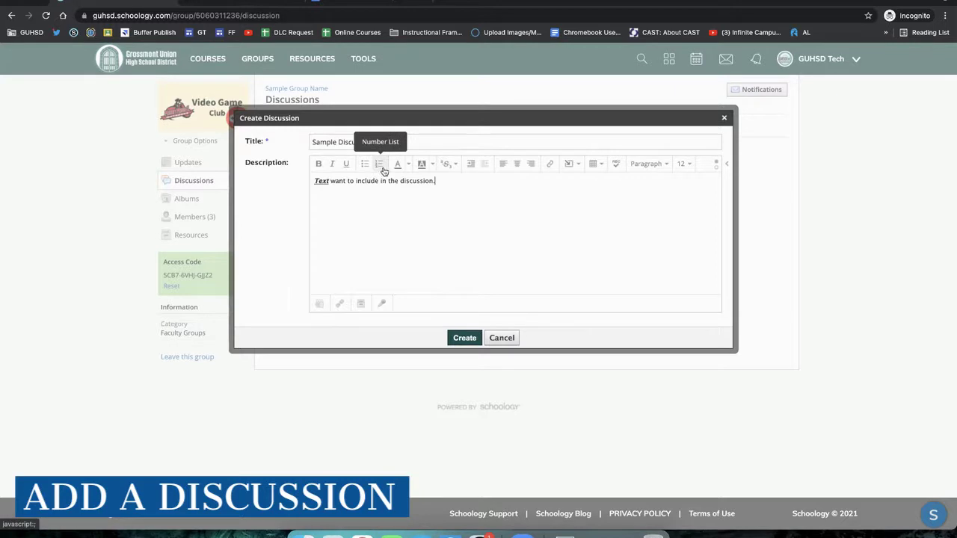
# Color the word "discussion" brown in the description and give the word "in" an orange highlight.
pyautogui.doubleClick(415, 180)
pyautogui.click(410, 165)
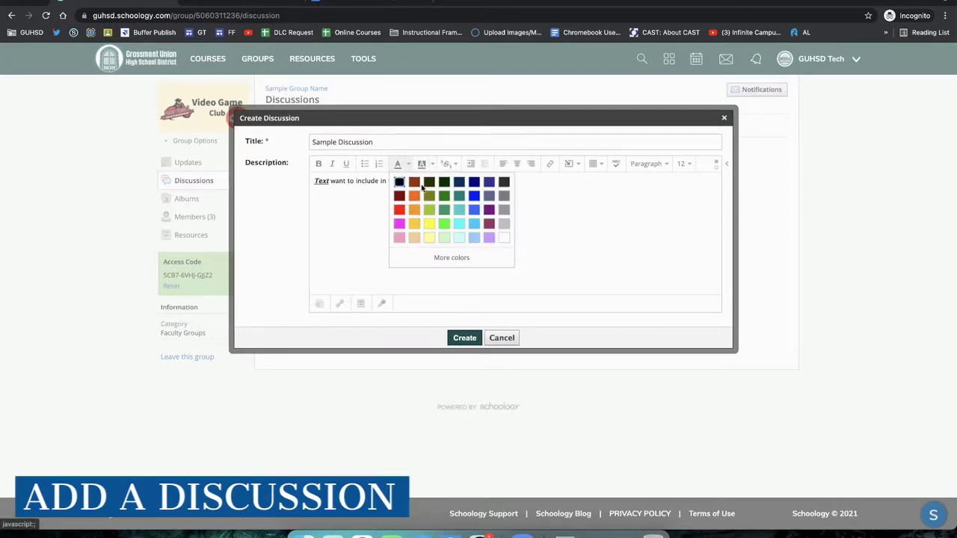
pyautogui.click(414, 182)
pyautogui.click(382, 181)
pyautogui.doubleClick(382, 181)
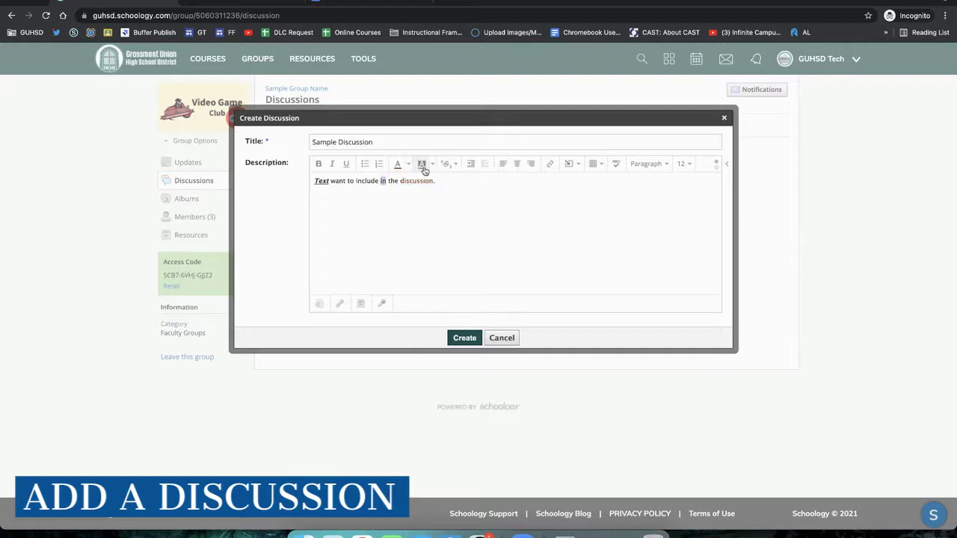
pyautogui.click(428, 165)
pyautogui.click(438, 196)
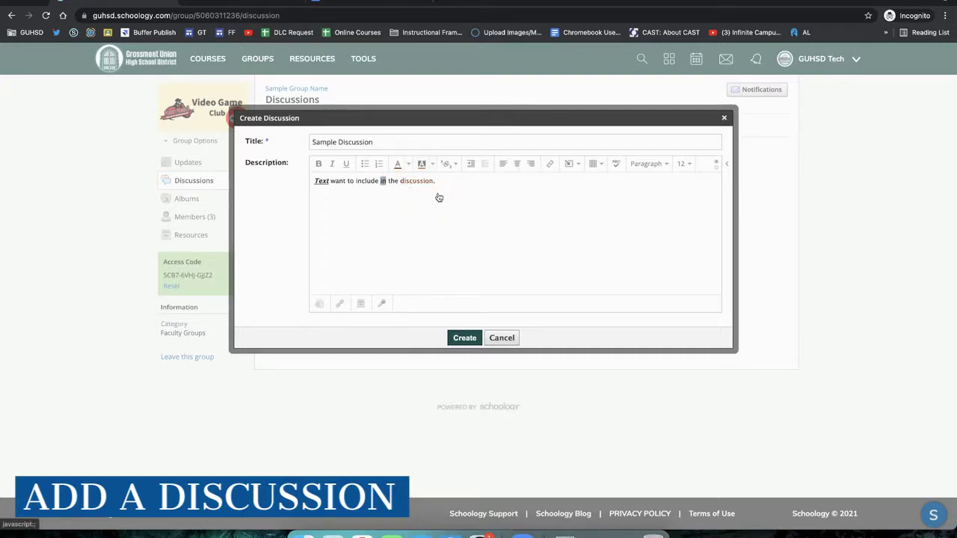
# Clear the formatting from all of the description text.
pyautogui.click(448, 165)
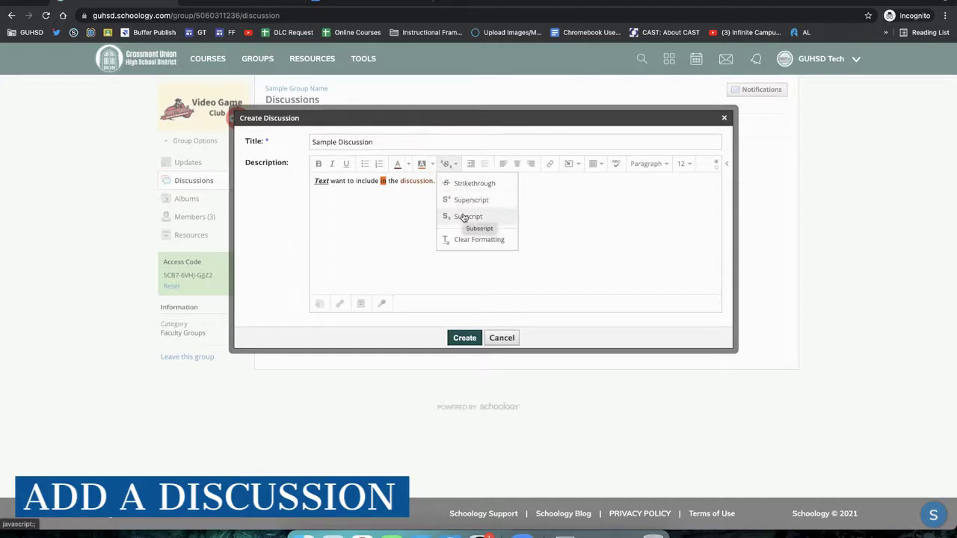
pyautogui.click(446, 165)
pyautogui.press('super+a')
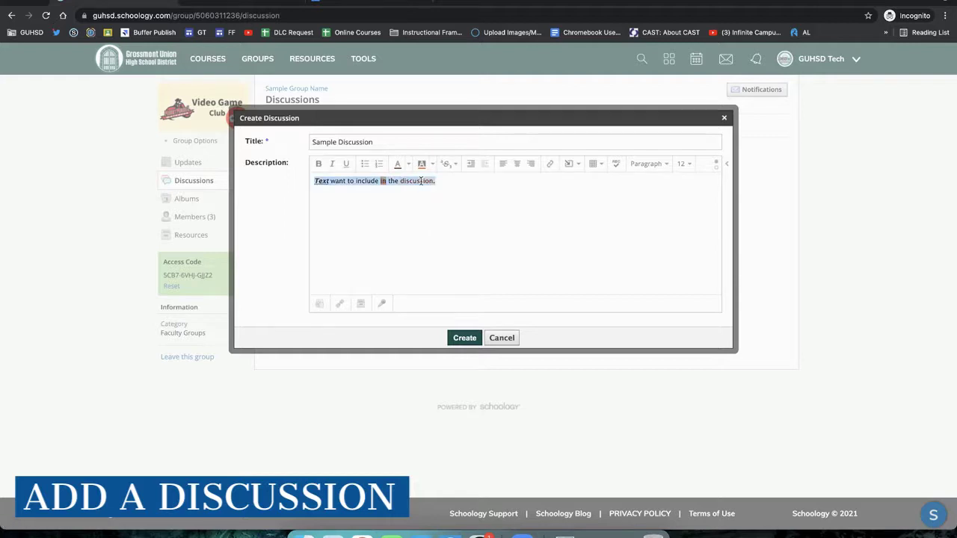
pyautogui.click(446, 166)
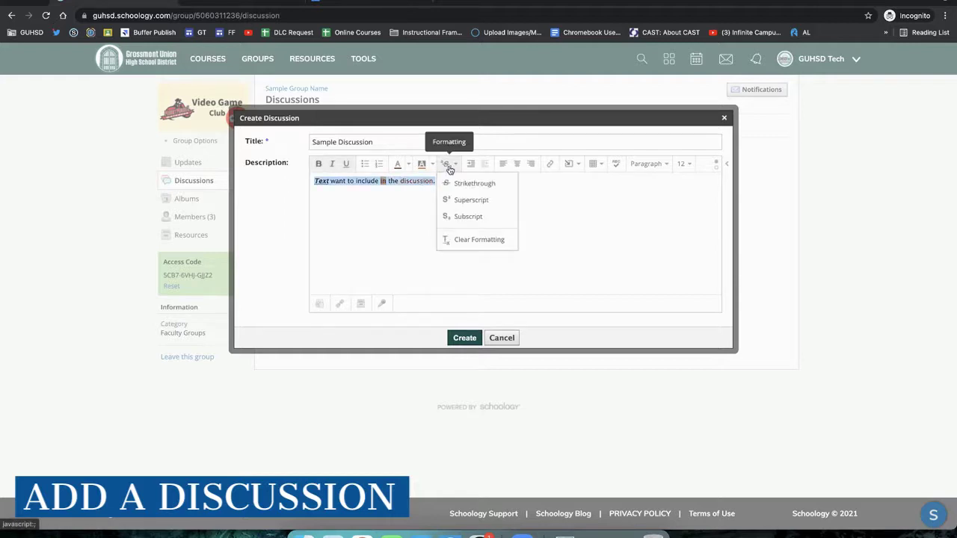
pyautogui.click(463, 241)
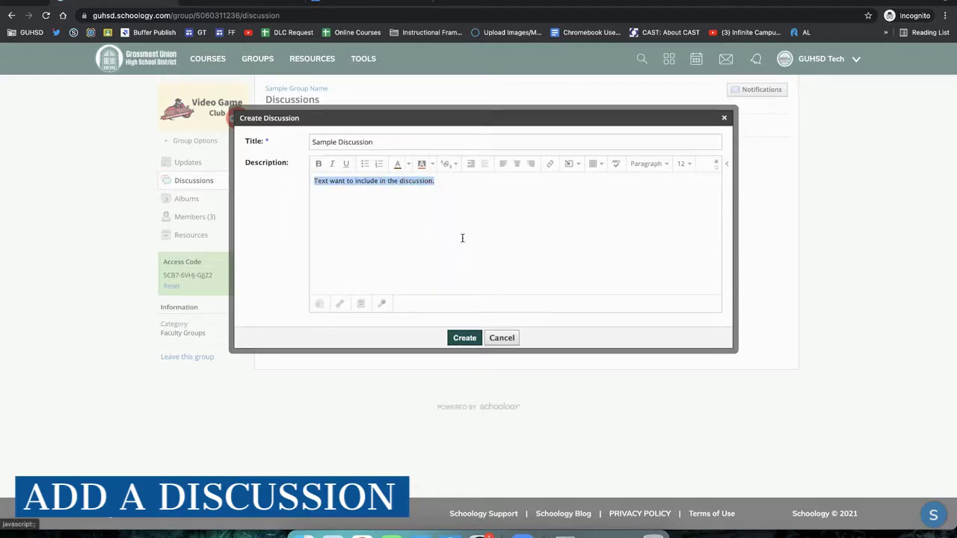
pyautogui.click(455, 181)
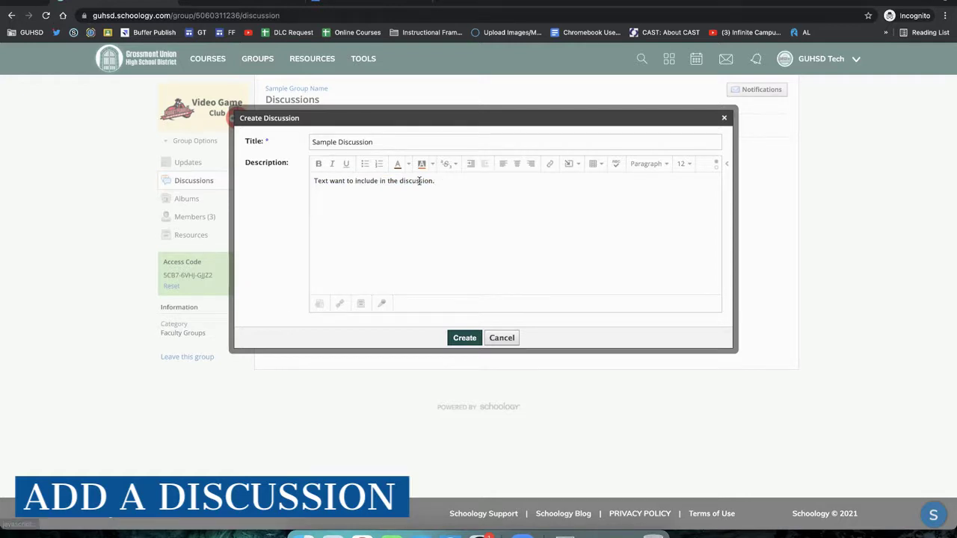
# Try center and right alignment on the description text, and return it to left alignment.
pyautogui.click(517, 166)
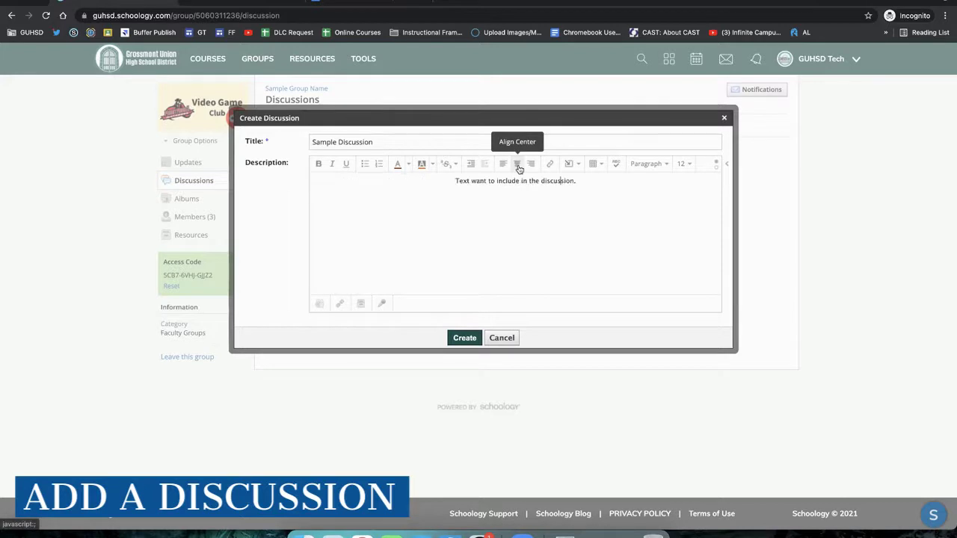
pyautogui.click(530, 165)
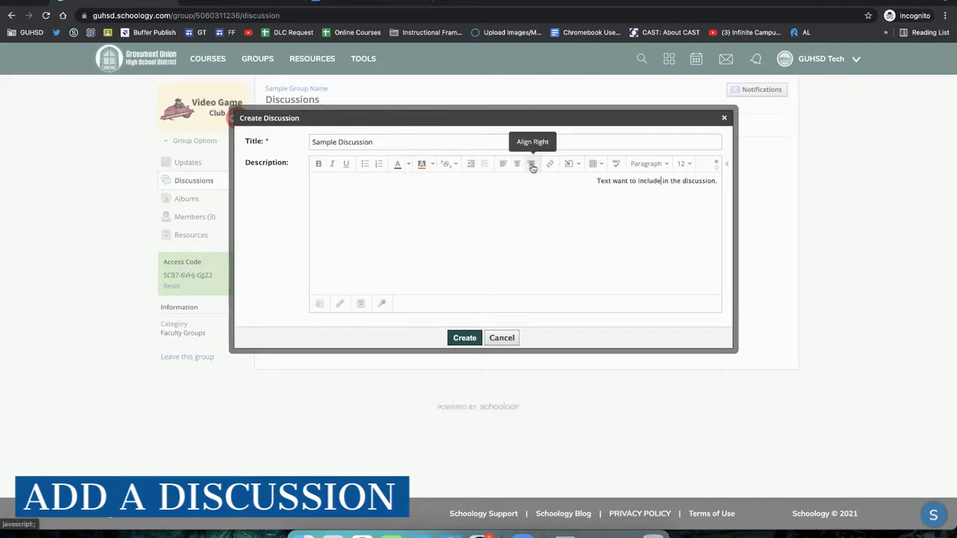
pyautogui.click(503, 164)
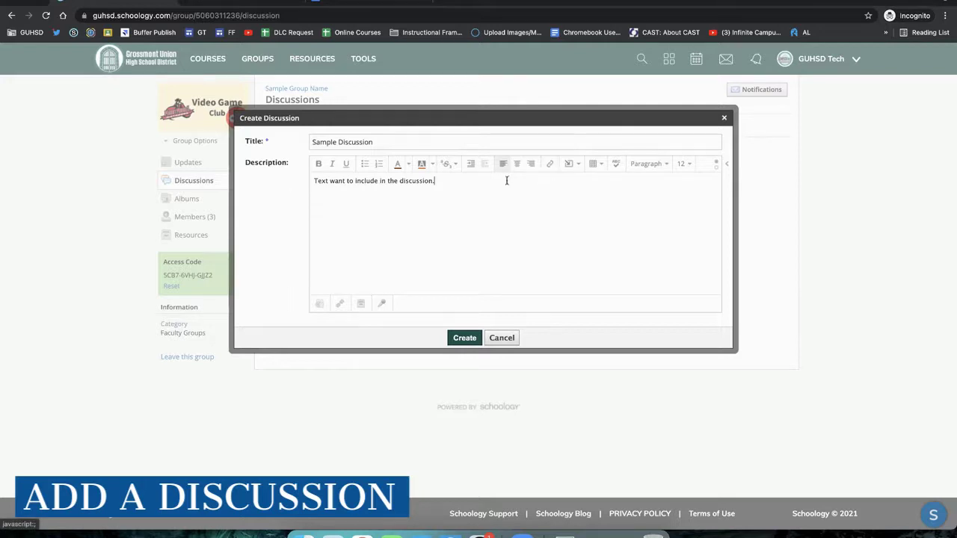
# Link the word "discussion" in the description to the Goldendoodle YouTube video, using the URL copied from the video's open page.
pyautogui.doubleClick(414, 181)
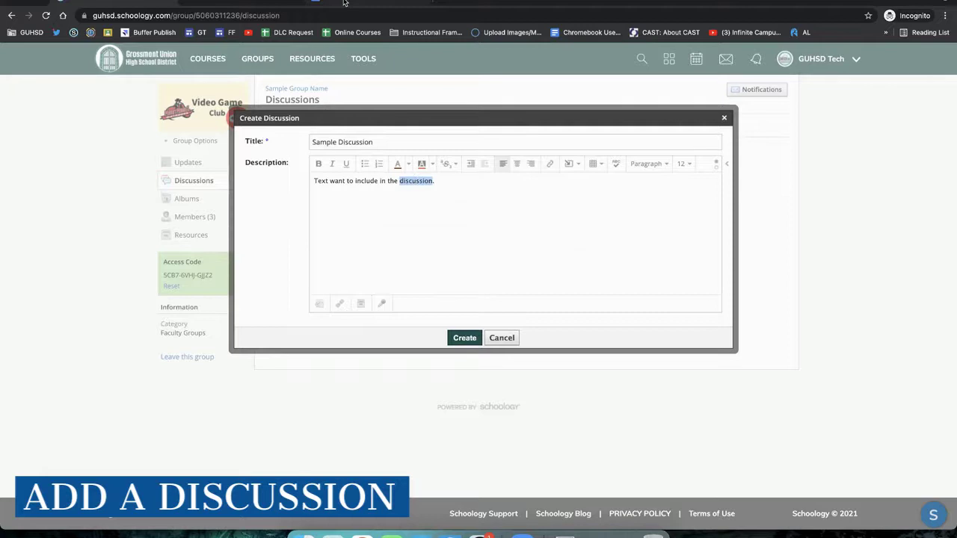
pyautogui.click(267, 3)
pyautogui.click(269, 4)
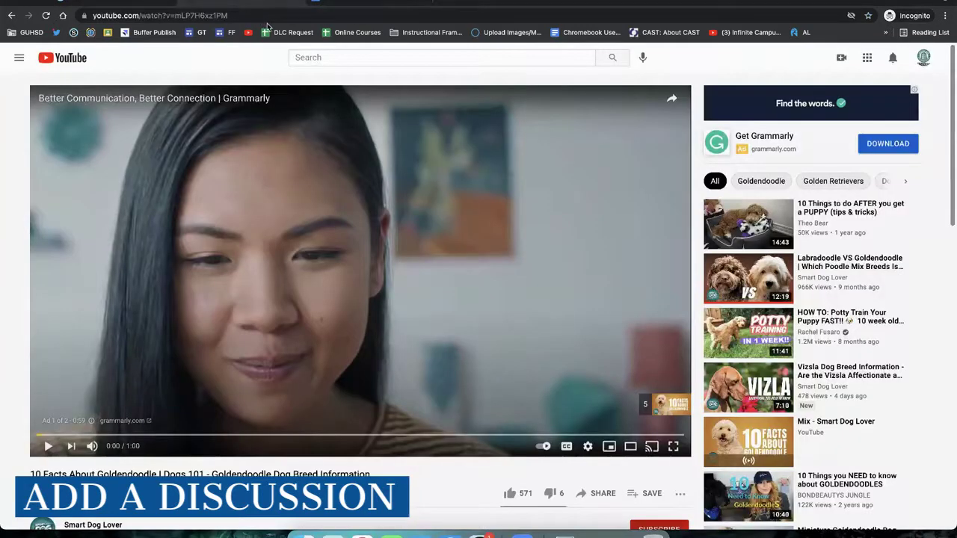
pyautogui.click(258, 16)
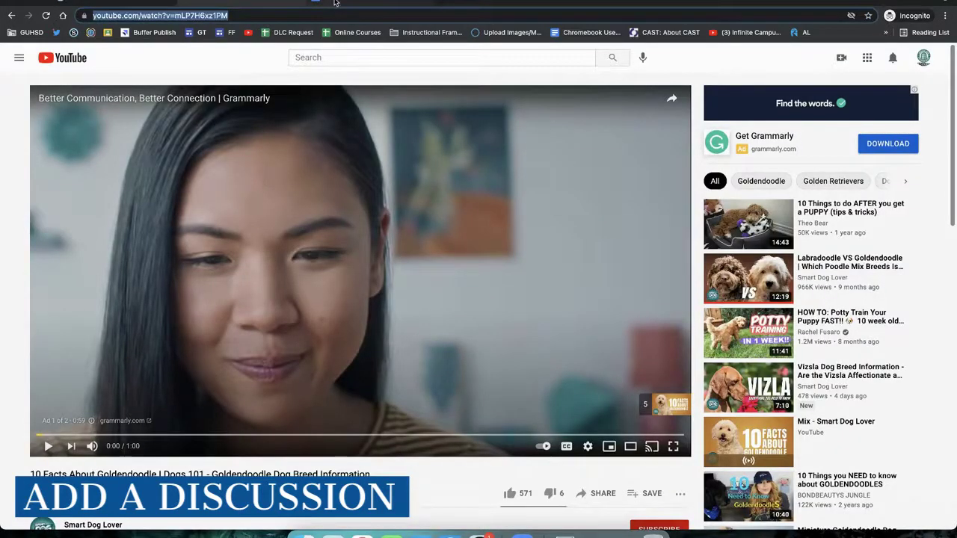
pyautogui.click(177, 2)
pyautogui.click(137, 2)
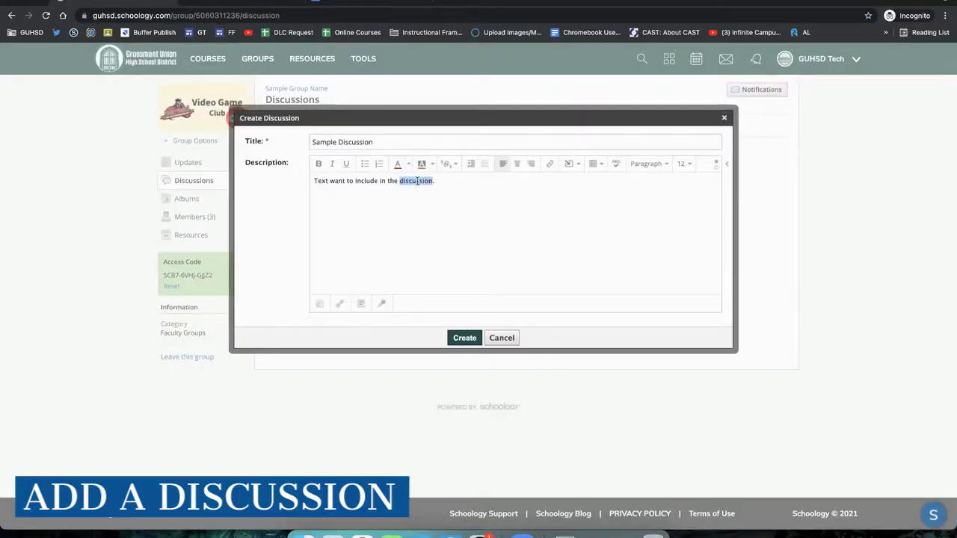
pyautogui.click(549, 163)
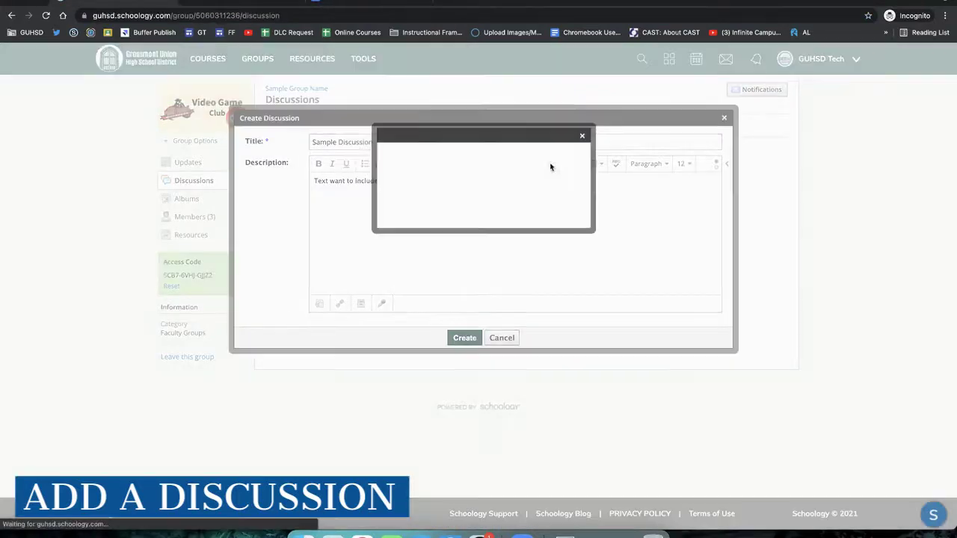
pyautogui.press('super+v')
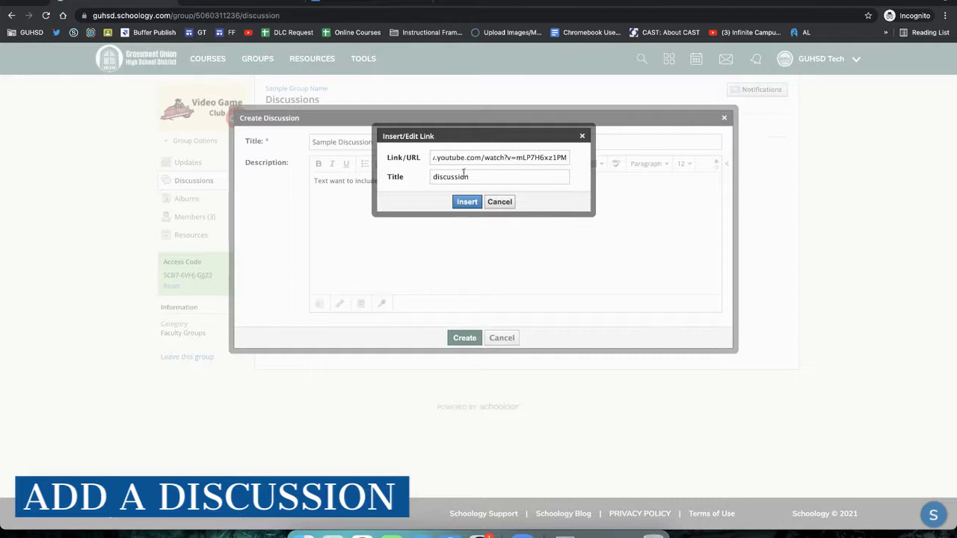
pyautogui.click(466, 202)
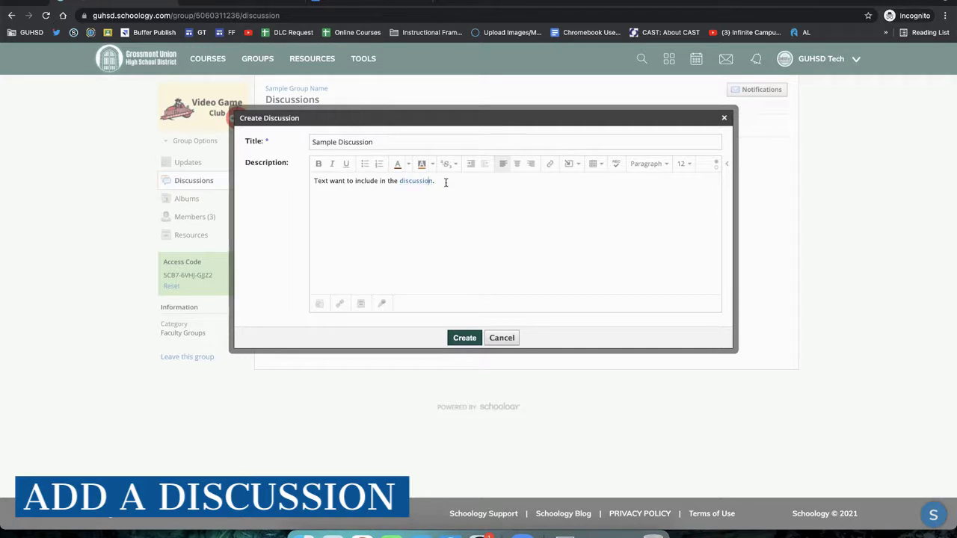
pyautogui.click(570, 166)
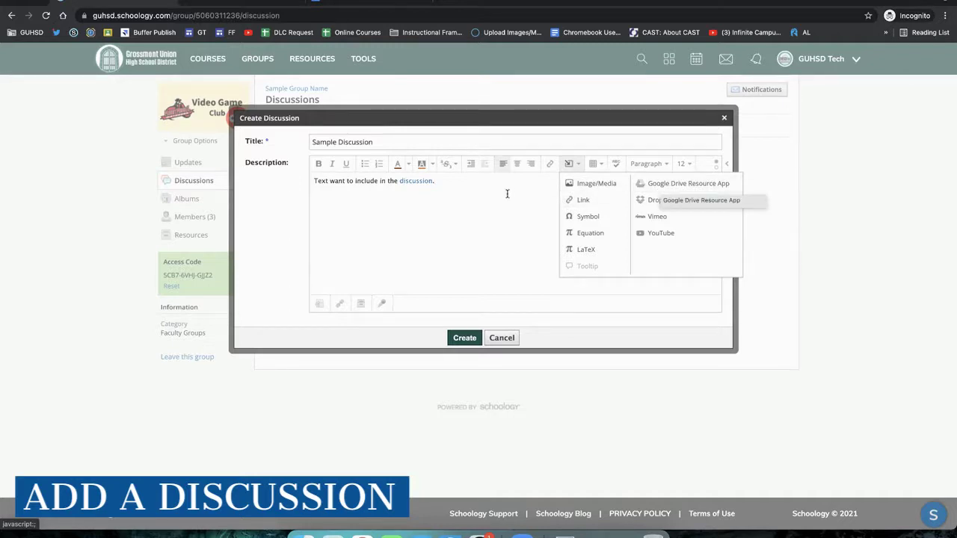
pyautogui.click(468, 182)
pyautogui.click(569, 163)
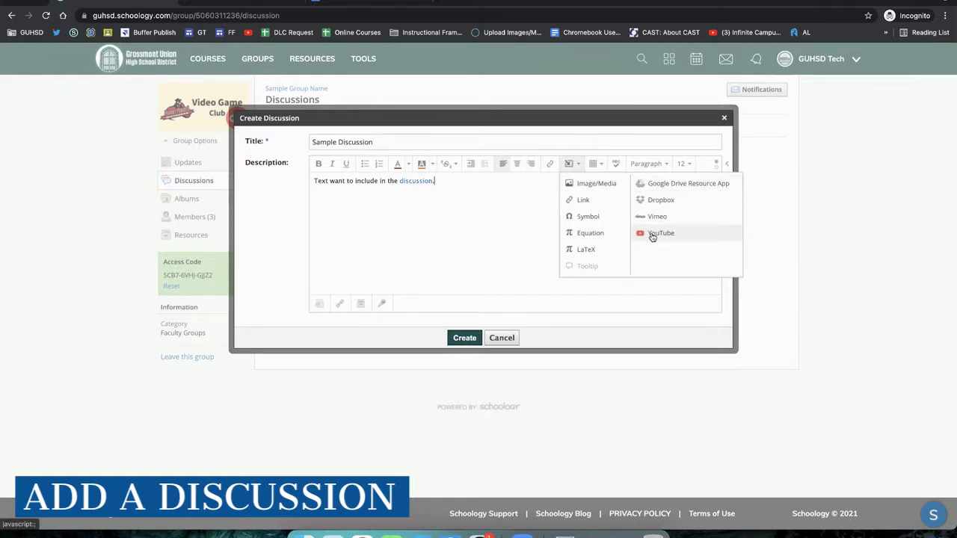
pyautogui.click(457, 184)
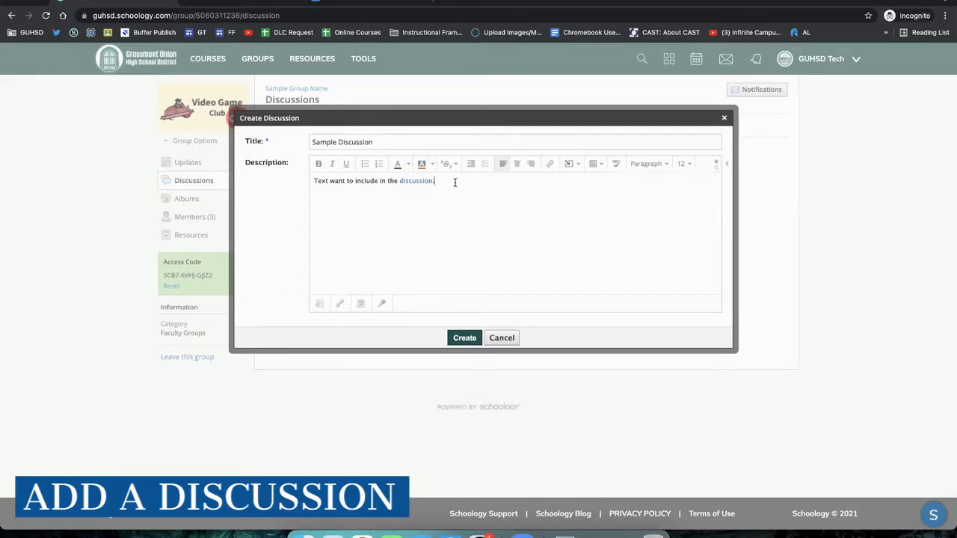
pyautogui.click(419, 181)
pyautogui.click(570, 164)
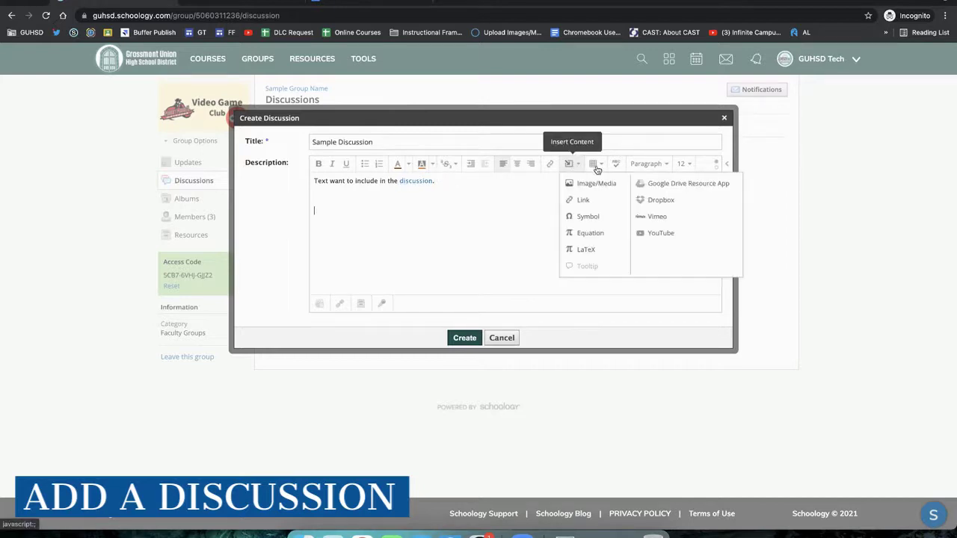
pyautogui.click(657, 235)
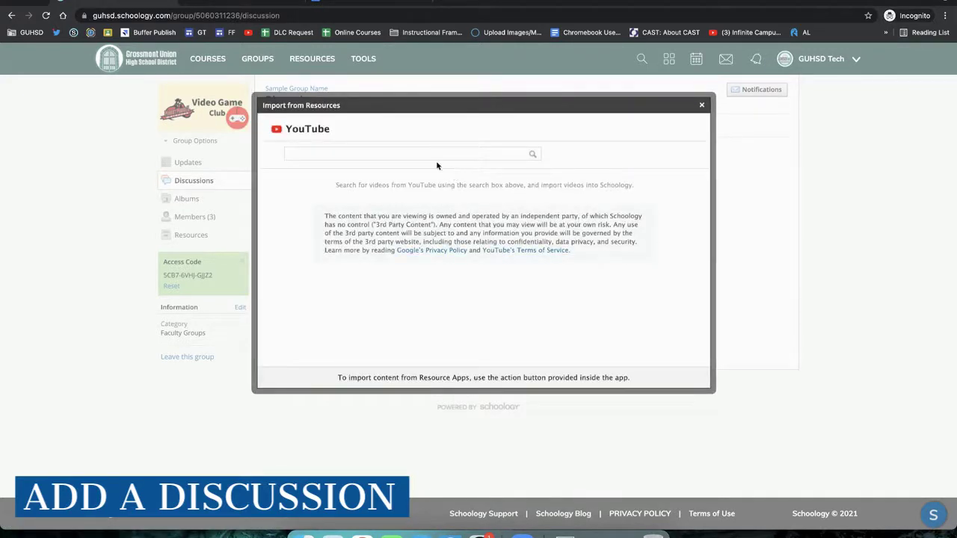
pyautogui.click(413, 153)
pyautogui.write('https://www.youtube.com/watch?v=nLP7H6xz1PM')
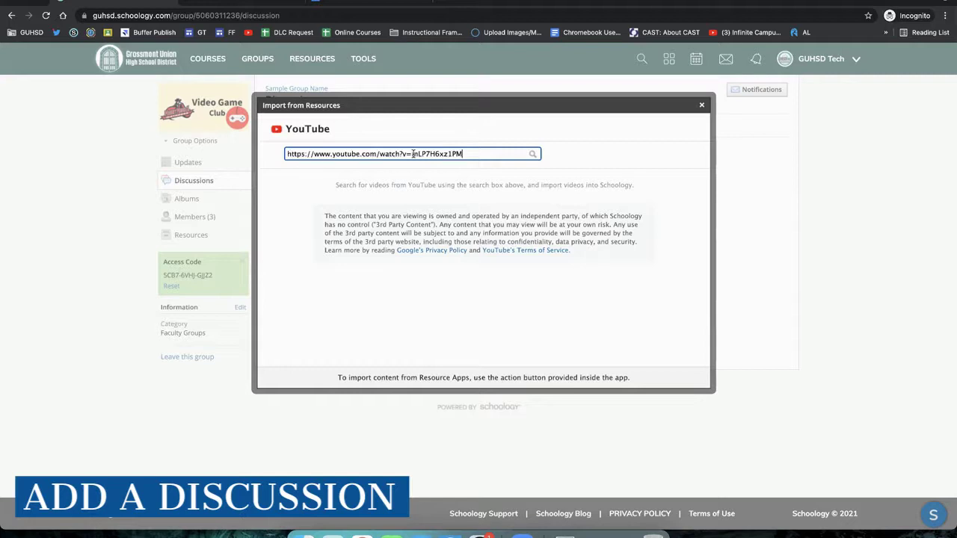
pyautogui.press('Return')
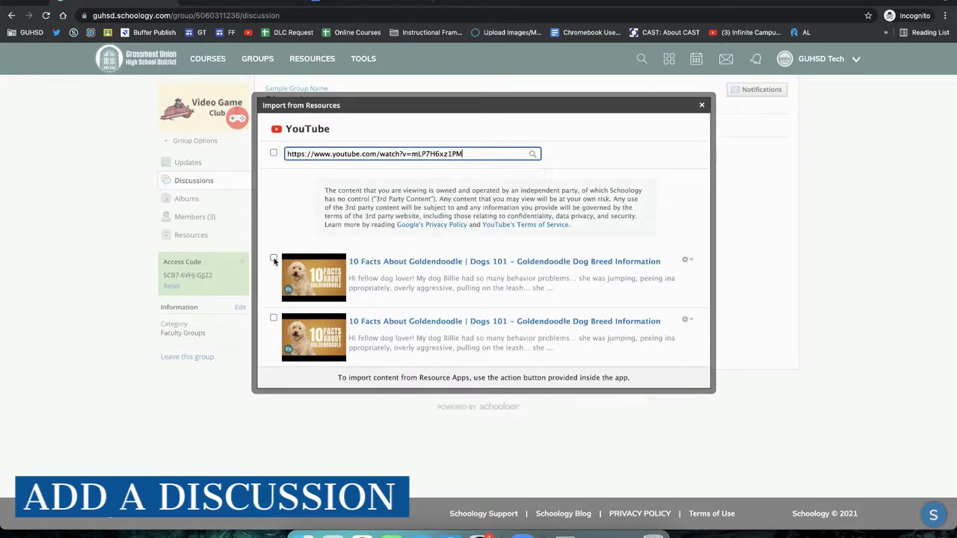
# Import the first "10 Facts About Goldendoodle" video result into the description as an embed.
pyautogui.click(273, 258)
pyautogui.click(302, 153)
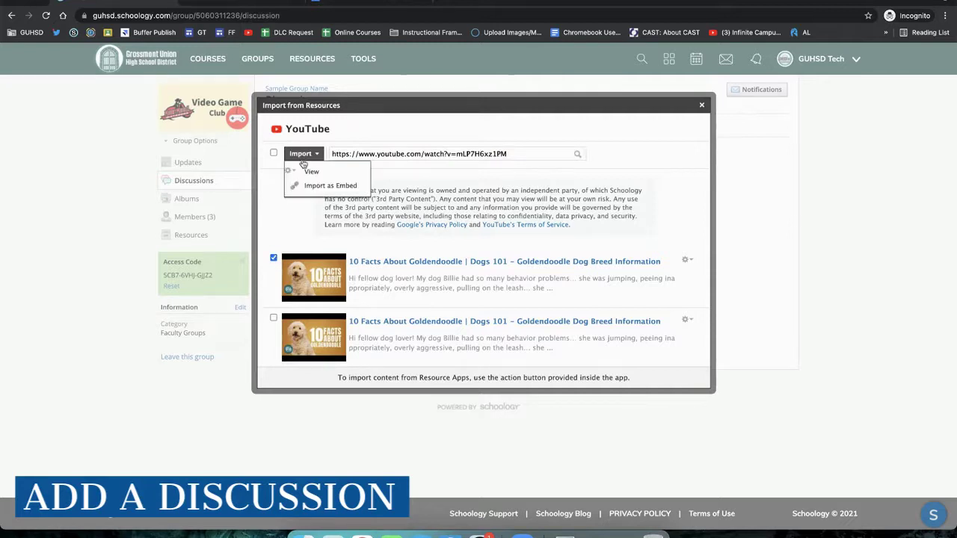
pyautogui.click(309, 186)
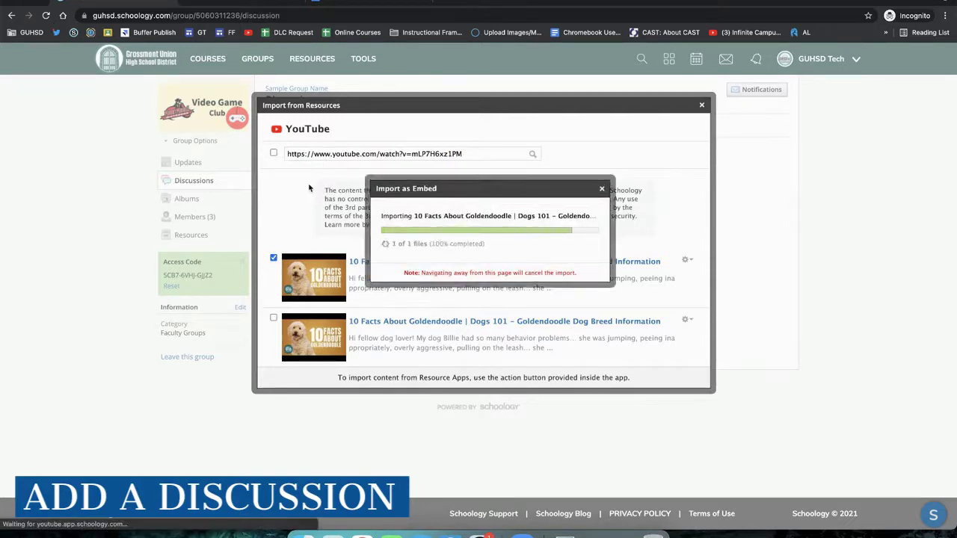
# Delete the blank lines between the description text and the embedded video.
pyautogui.click(322, 208)
pyautogui.press('BackSpace')
pyautogui.press('BackSpace')
# Shrink the embedded video frame proportionally to about 523 x 294.
pyautogui.click(342, 219)
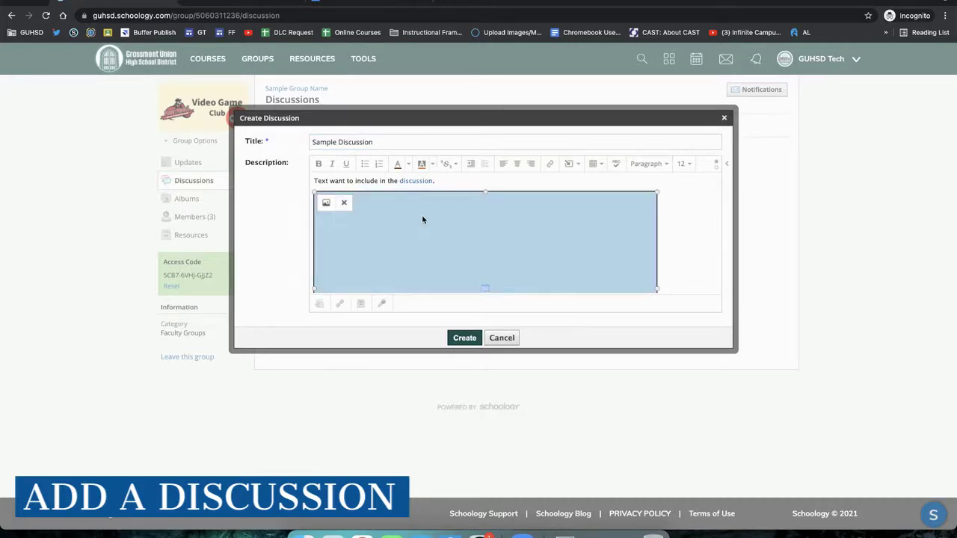
pyautogui.scroll(-1, 448, 217)
pyautogui.scroll(1, 513, 212)
pyautogui.moveTo(657, 192); pyautogui.dragTo(611, 225)
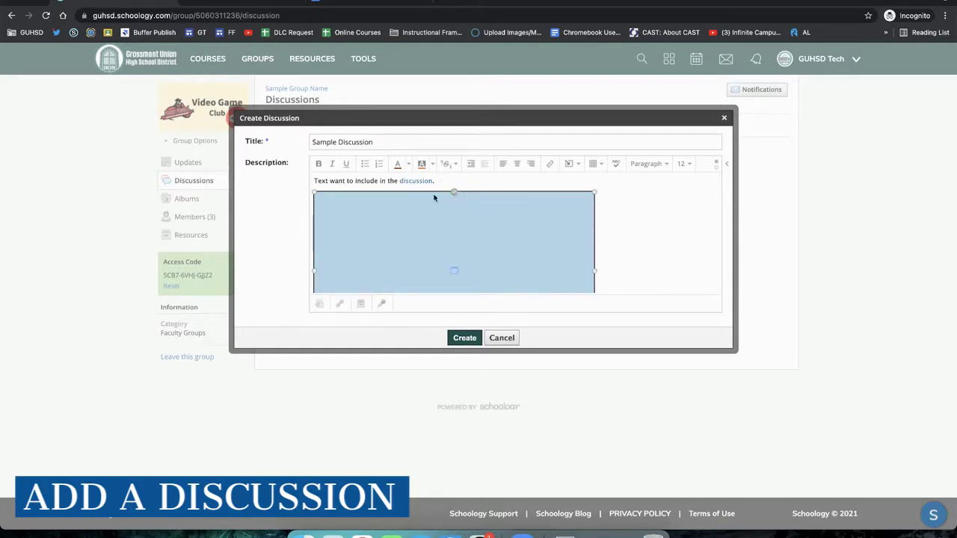
# Open the embedded video's media settings, review its dimensions and preview, and accept them as they are.
pyautogui.click(415, 215)
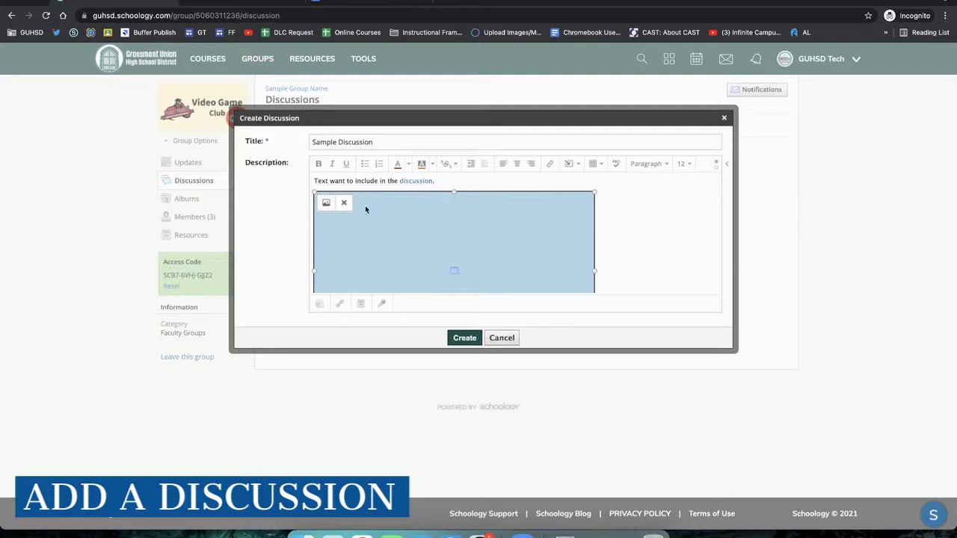
pyautogui.click(327, 205)
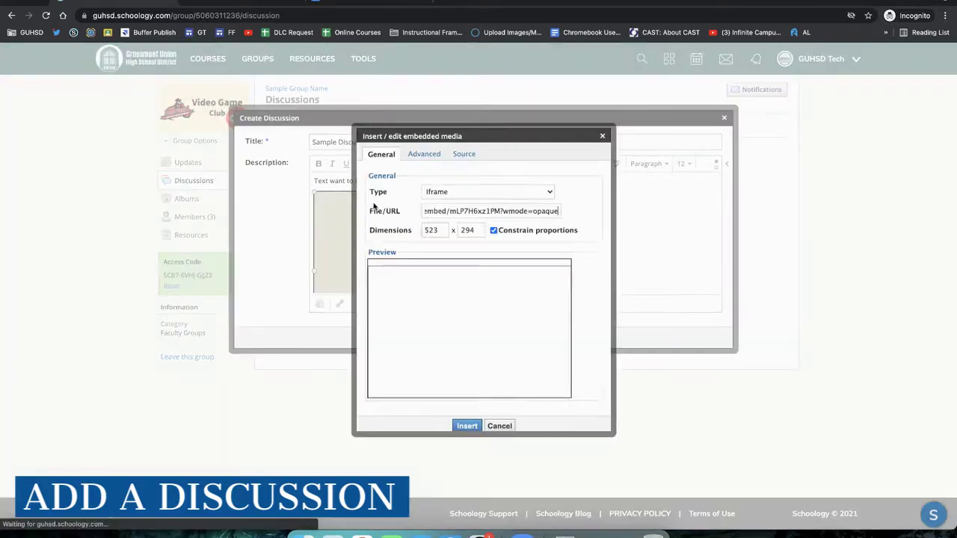
pyautogui.click(435, 230)
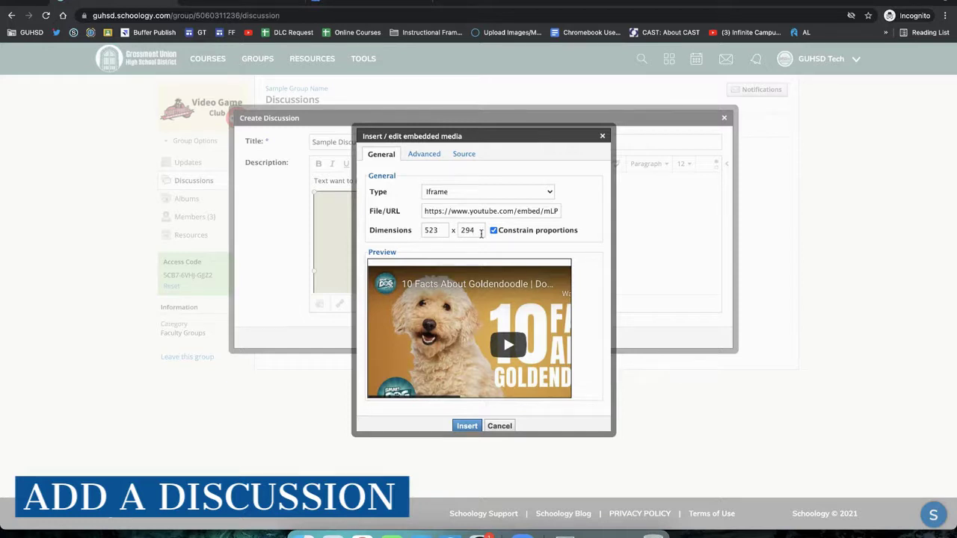
pyautogui.click(466, 426)
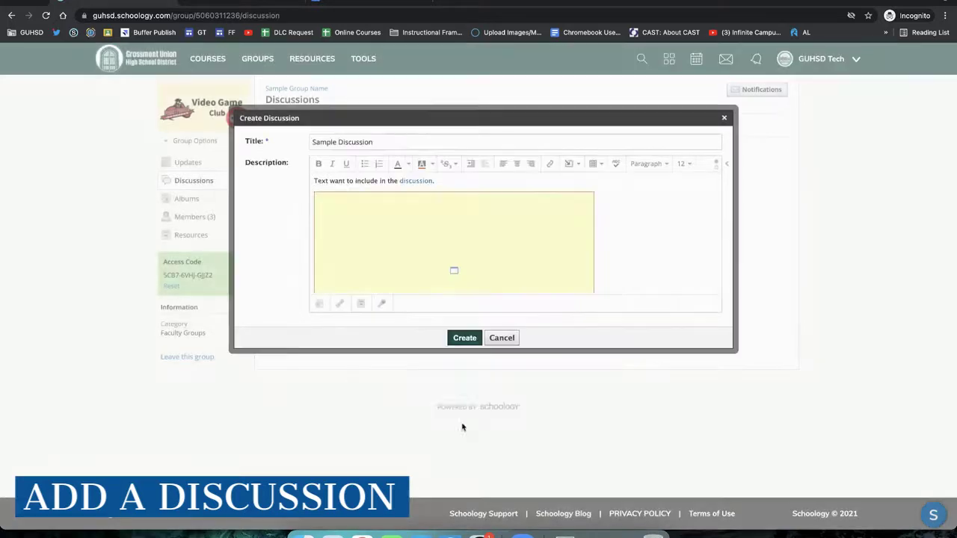
pyautogui.scroll(-2, 608, 235)
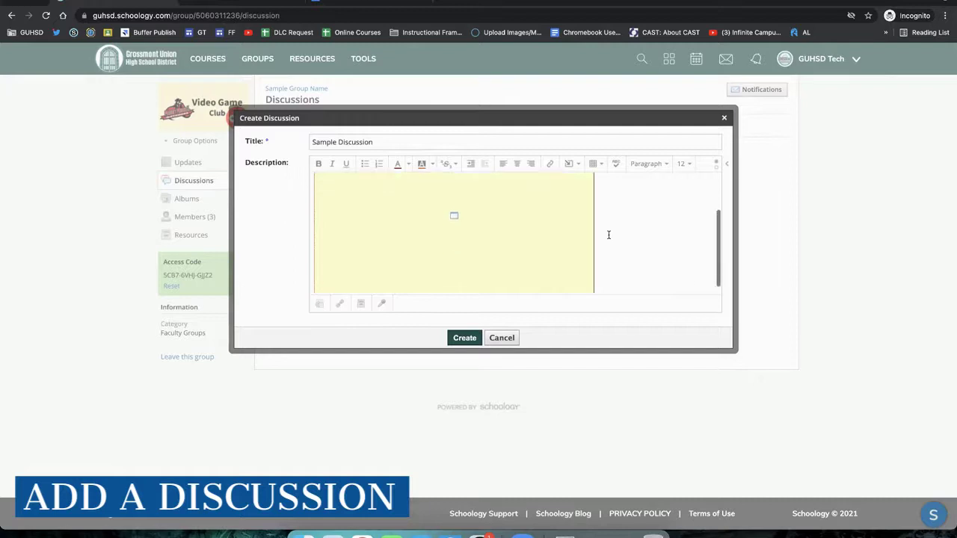
# Insert a table of one column and two rows below the embedded video and enter "Here is a video" in its first row.
pyautogui.scroll(-1, 608, 234)
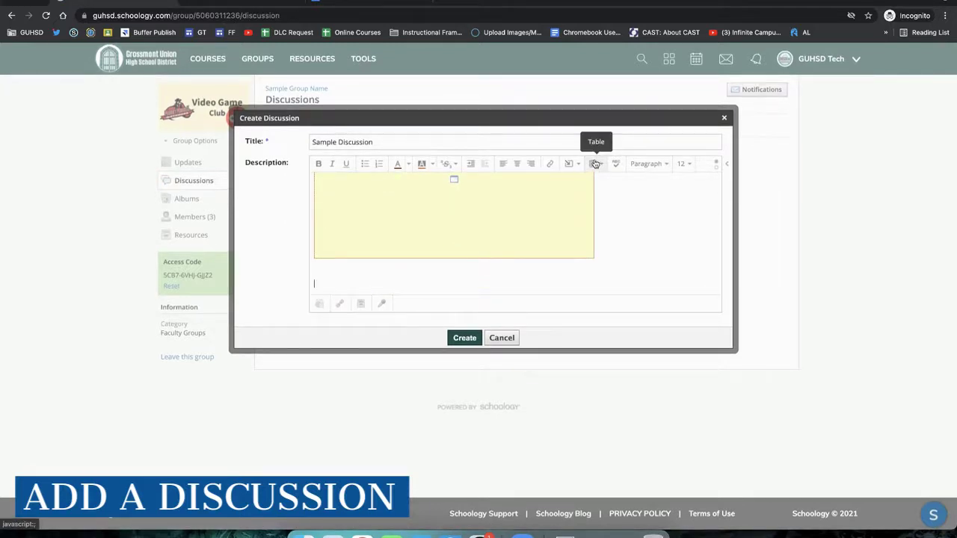
pyautogui.click(597, 165)
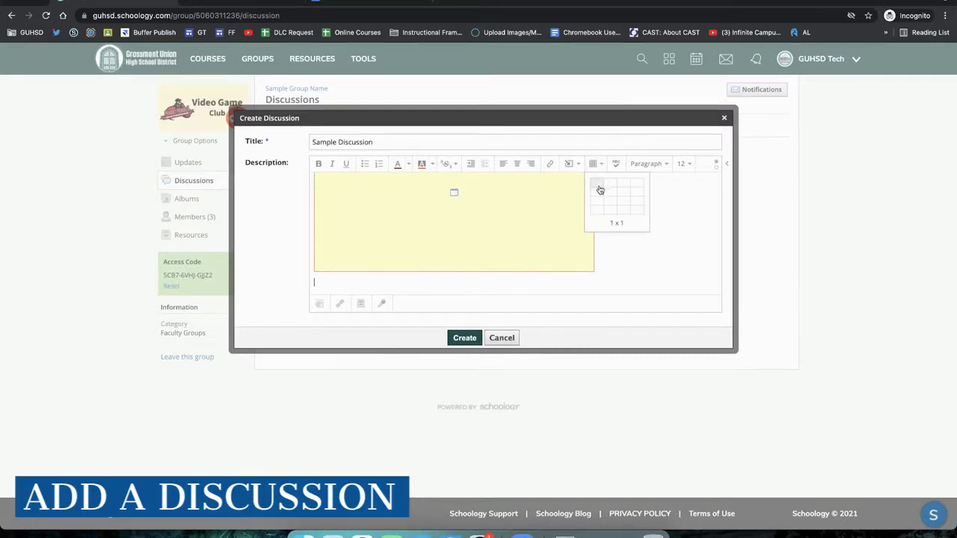
pyautogui.click(599, 196)
pyautogui.scroll(-1, 364, 276)
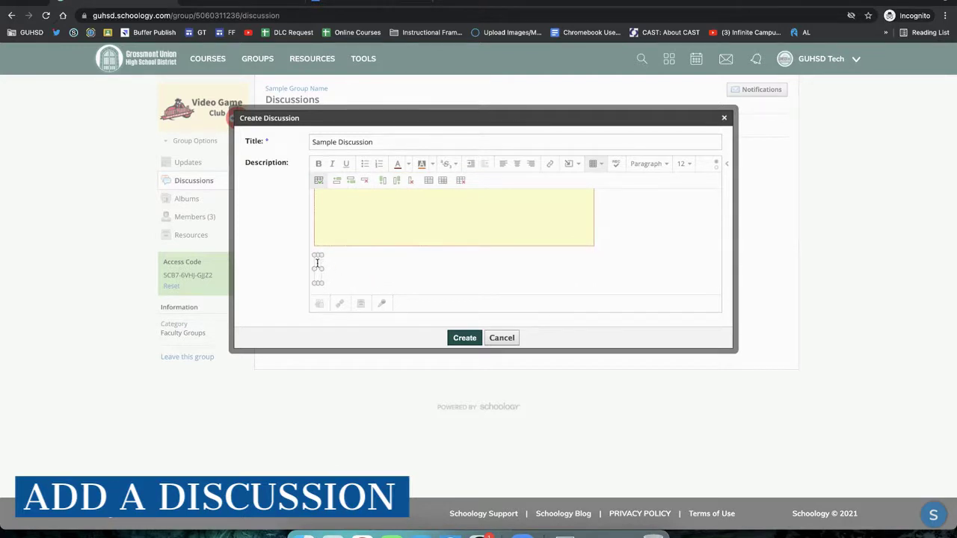
pyautogui.write('Here is a video')
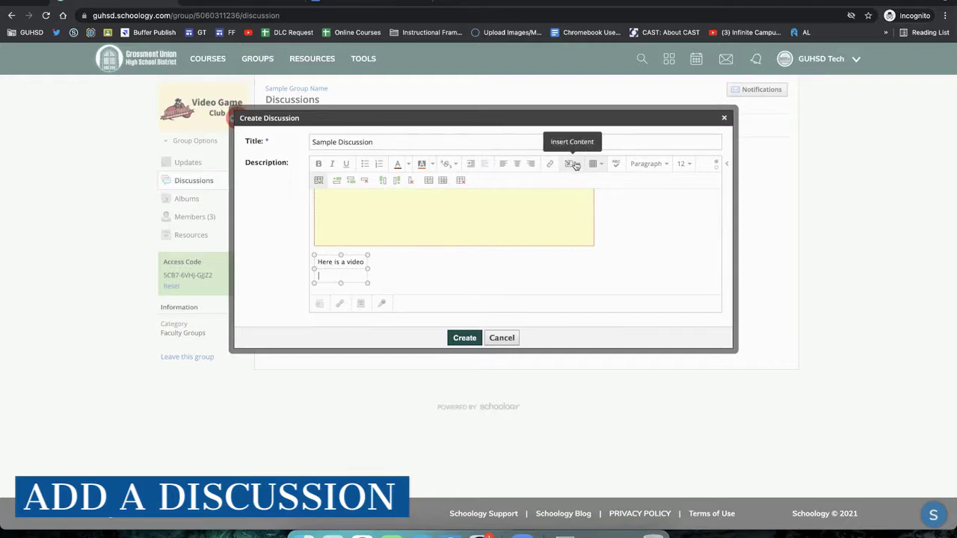
pyautogui.click(571, 164)
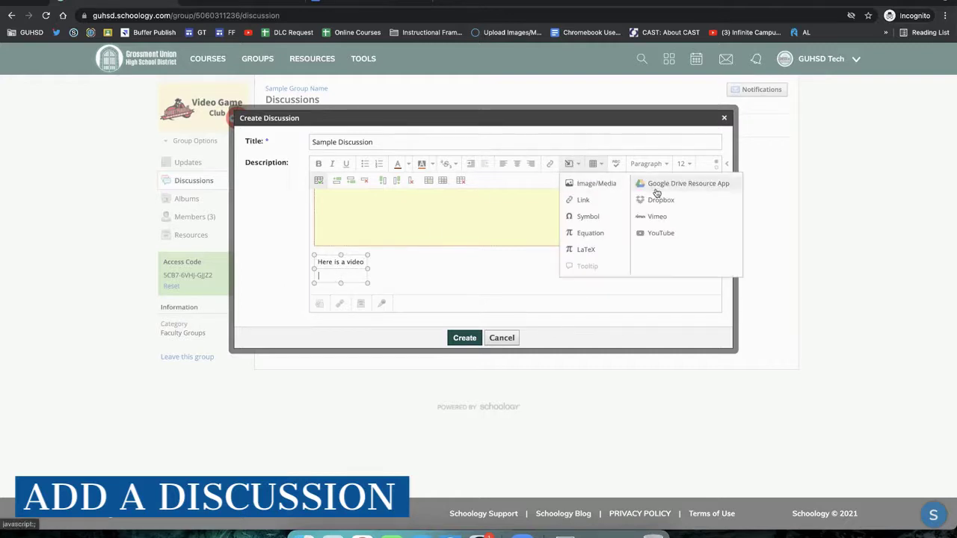
pyautogui.click(658, 231)
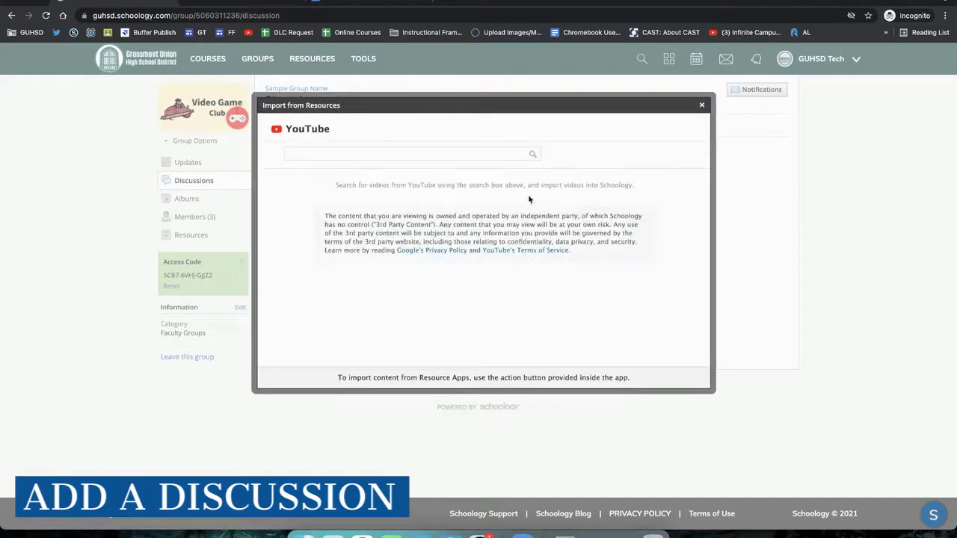
pyautogui.click(432, 151)
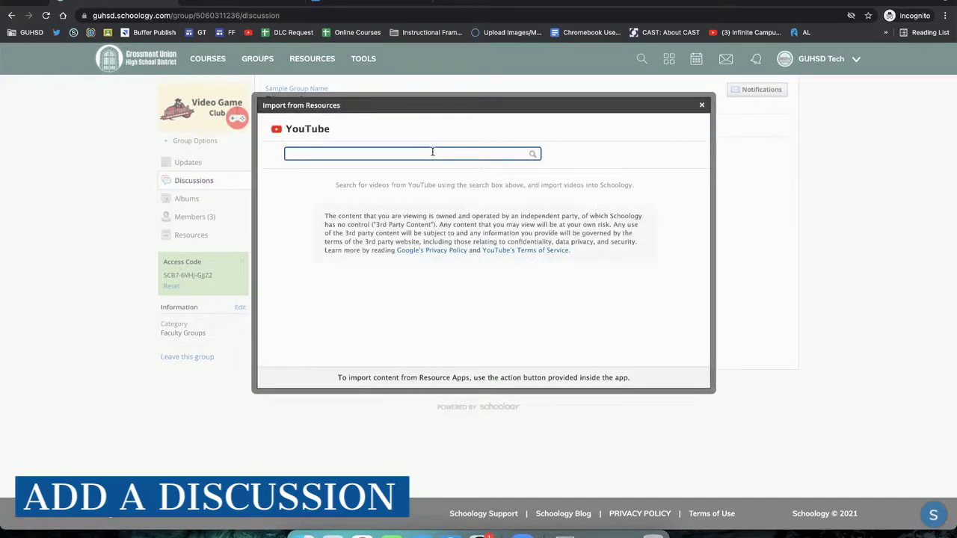
pyautogui.write('https://www.youtube.com/watch?v=mLP7H6xz1PM')
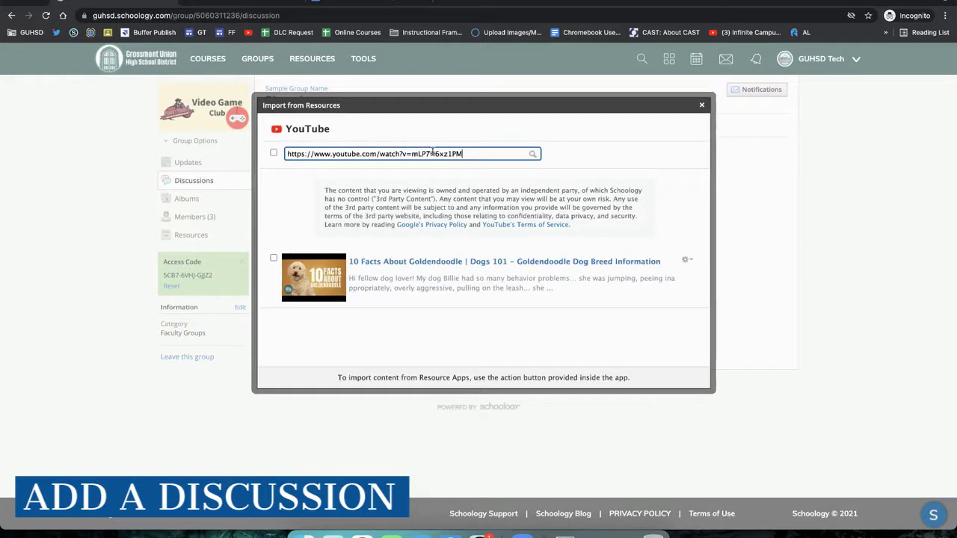
pyautogui.click(273, 258)
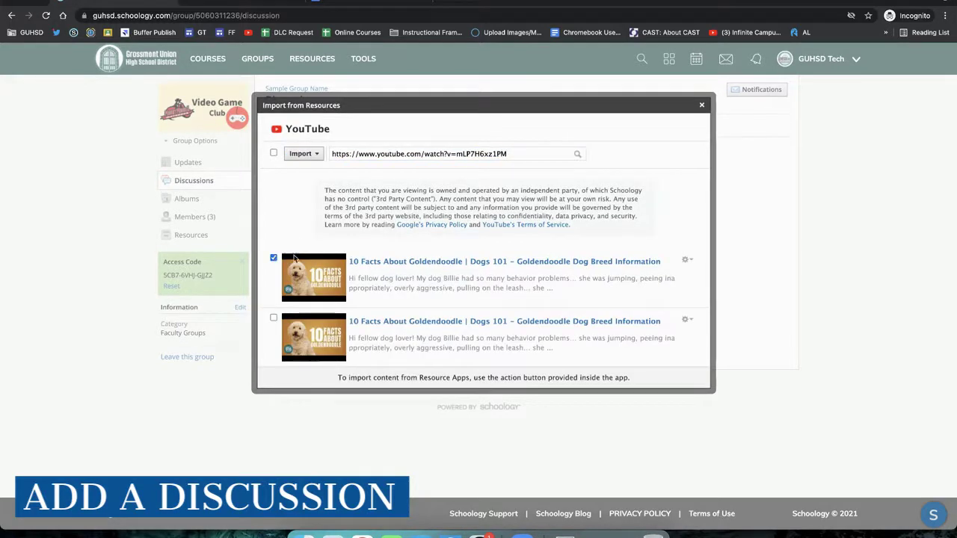
pyautogui.click(299, 157)
pyautogui.click(311, 191)
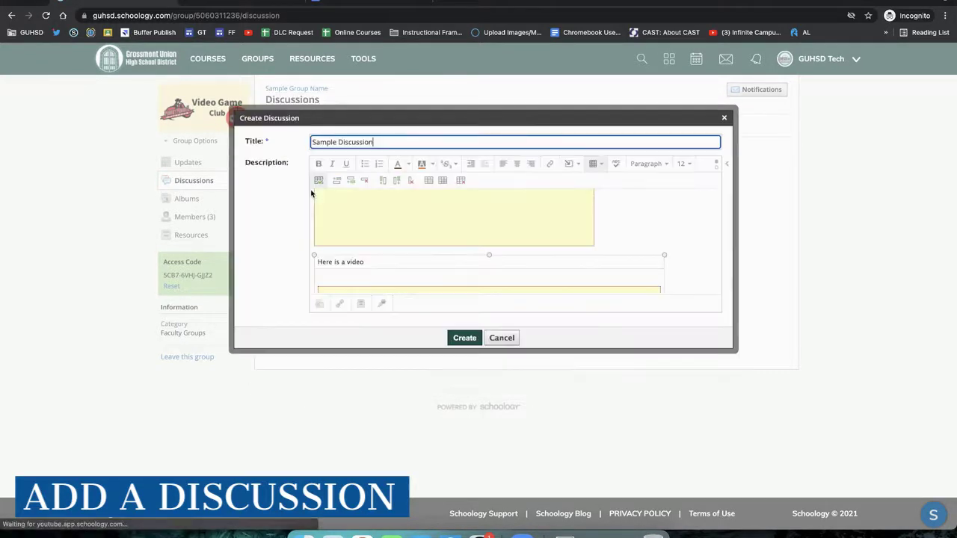
# Shrink the video frame inside the table proportionally to about 530 x 298.
pyautogui.click(385, 261)
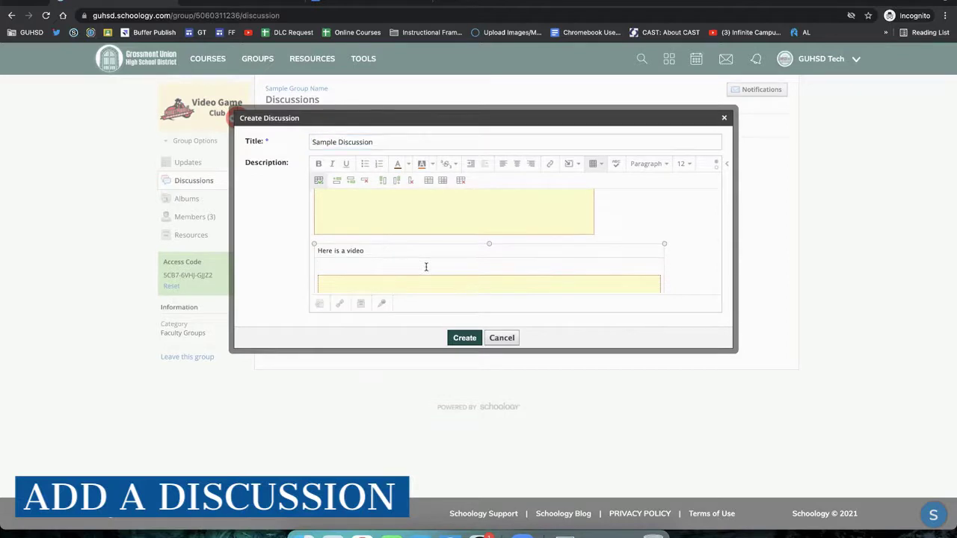
pyautogui.scroll(-2, 426, 267)
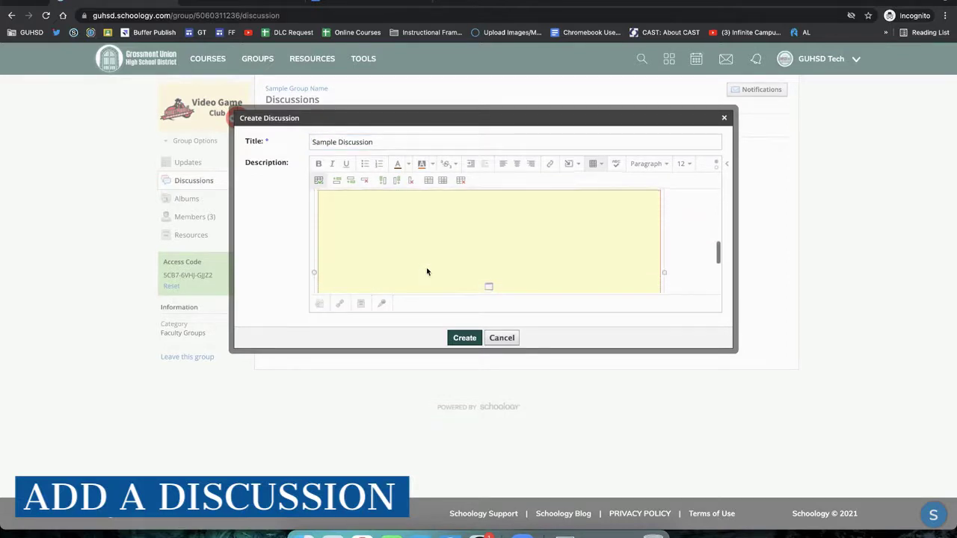
pyautogui.scroll(1, 426, 266)
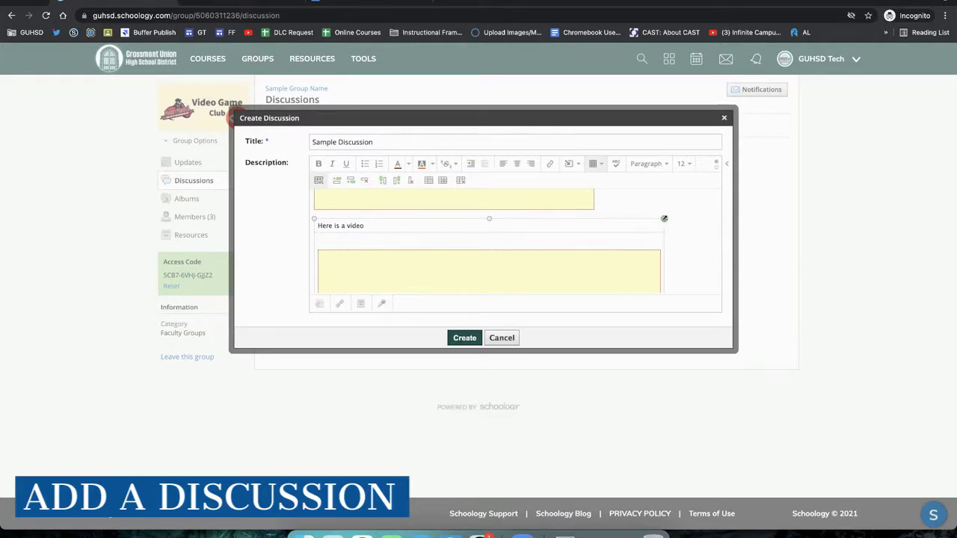
pyautogui.click(569, 261)
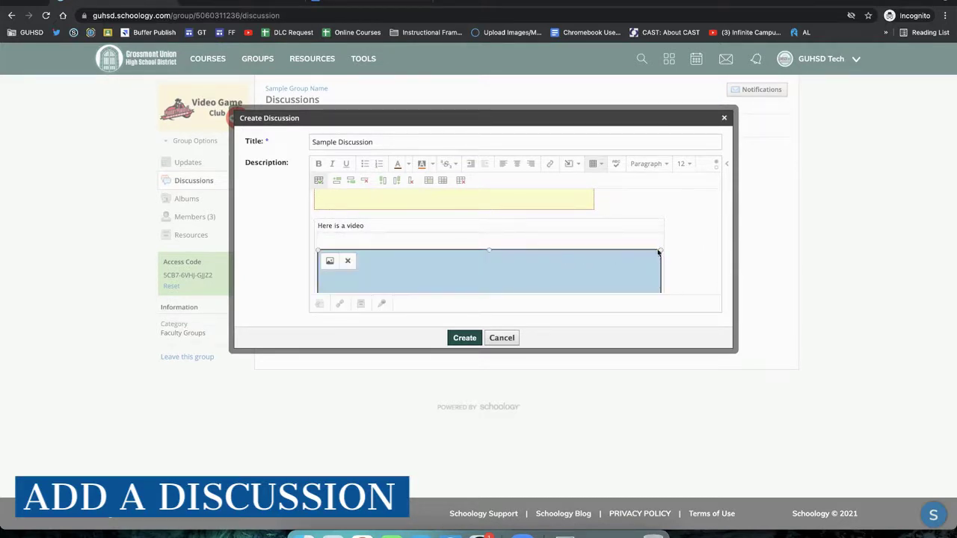
pyautogui.moveTo(660, 249); pyautogui.dragTo(610, 280)
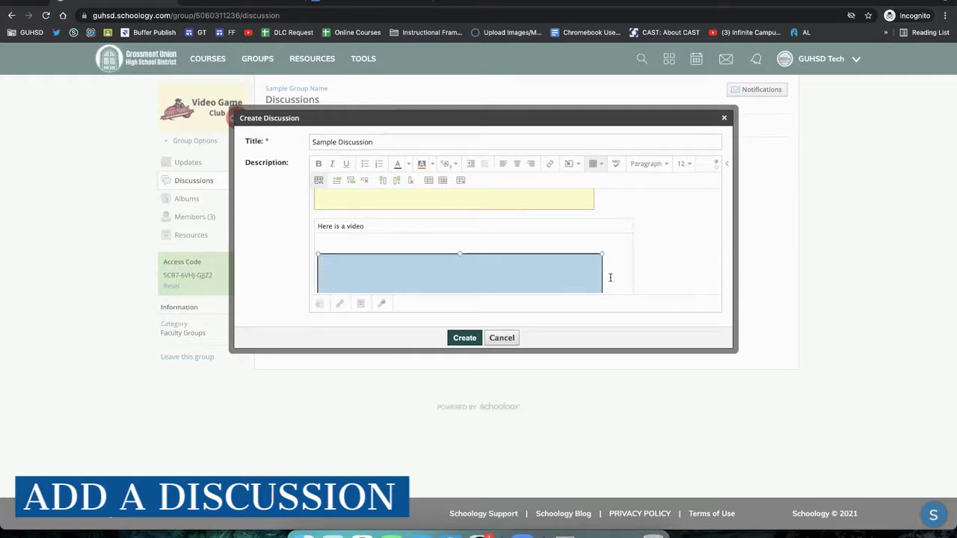
# Centre the embedded video within its table cell.
pyautogui.click(590, 269)
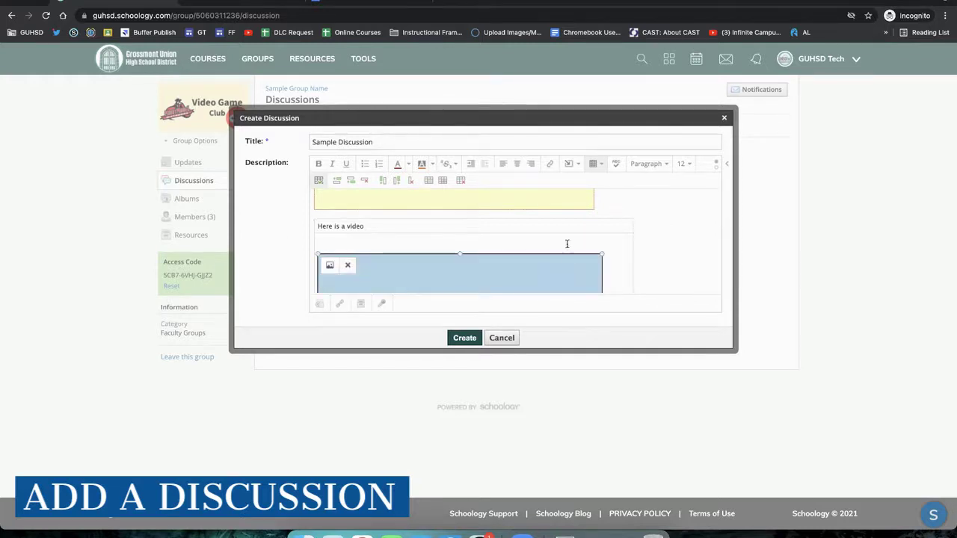
pyautogui.click(518, 166)
pyautogui.click(529, 165)
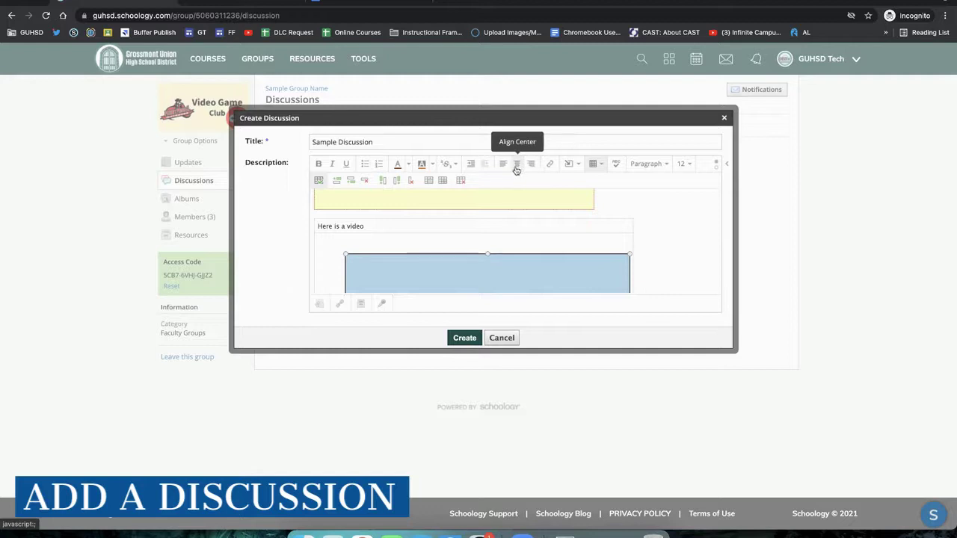
pyautogui.click(516, 164)
# Format the "Here is a video" text in the table as Heading 1 with font size 24.
pyautogui.tripleClick(349, 226)
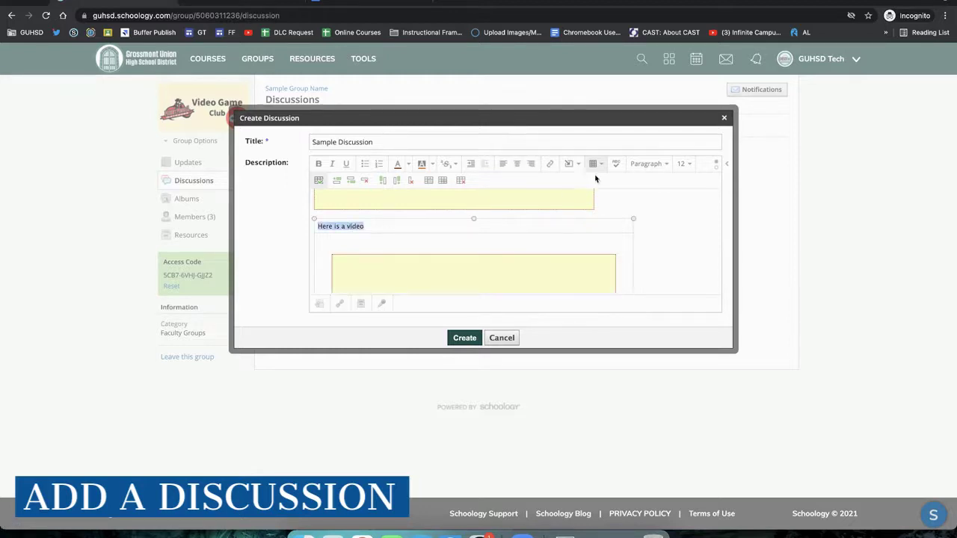
pyautogui.click(650, 165)
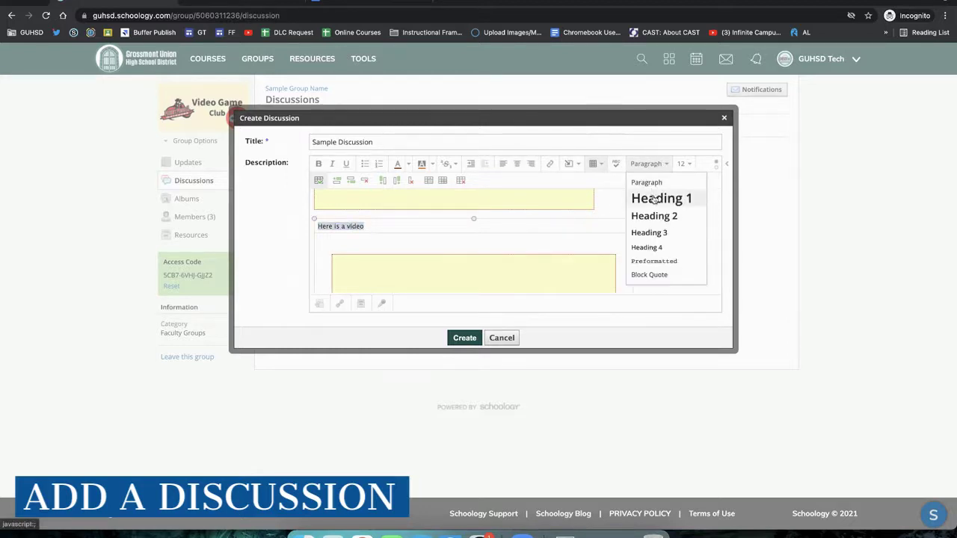
pyautogui.click(658, 198)
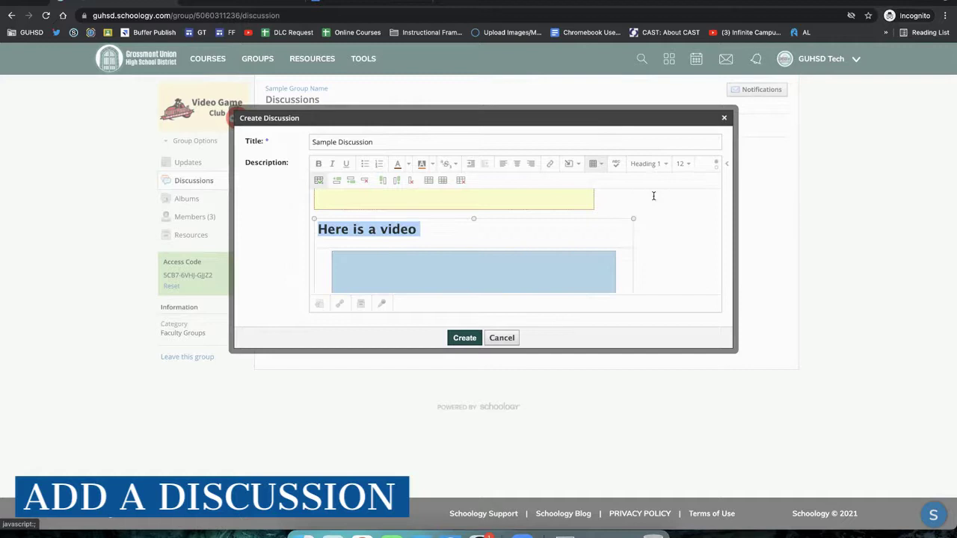
pyautogui.click(680, 163)
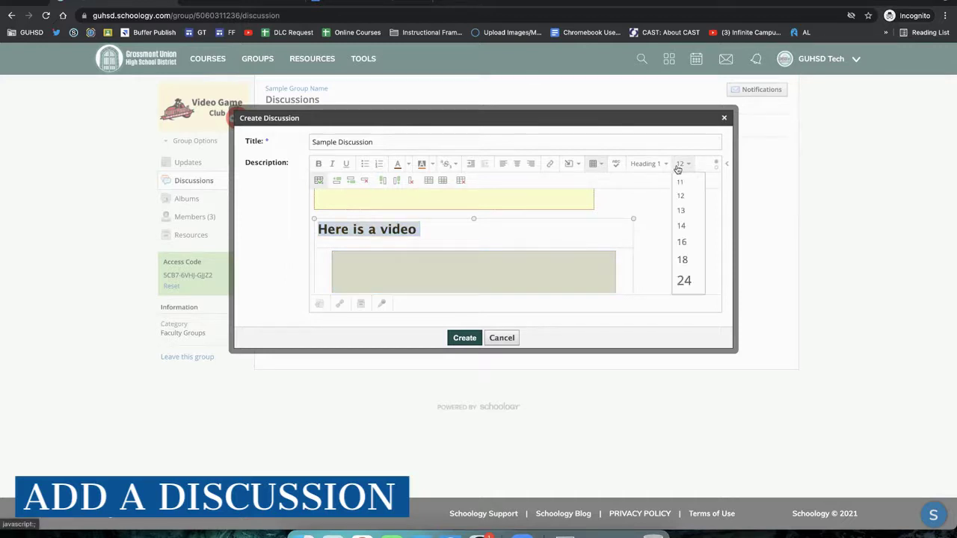
pyautogui.click(681, 259)
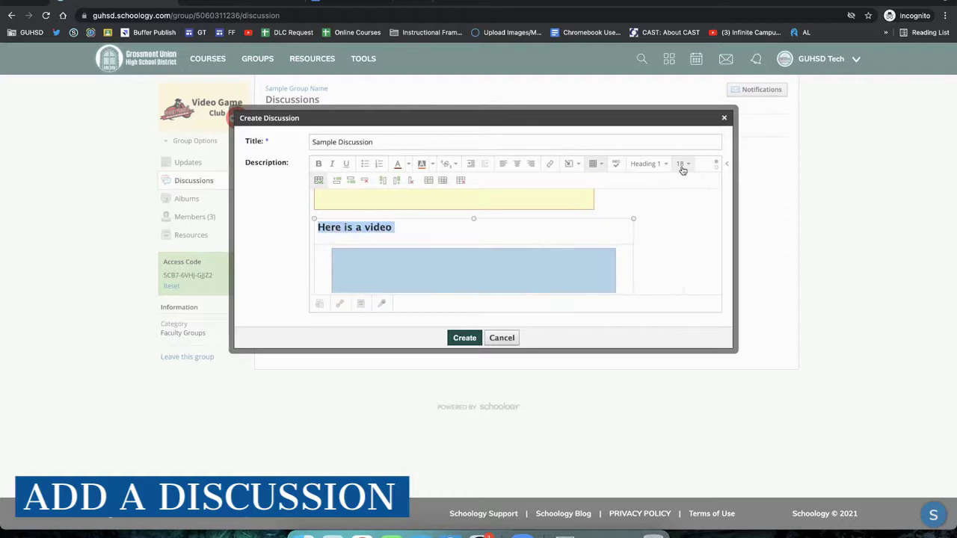
pyautogui.click(680, 163)
pyautogui.click(682, 278)
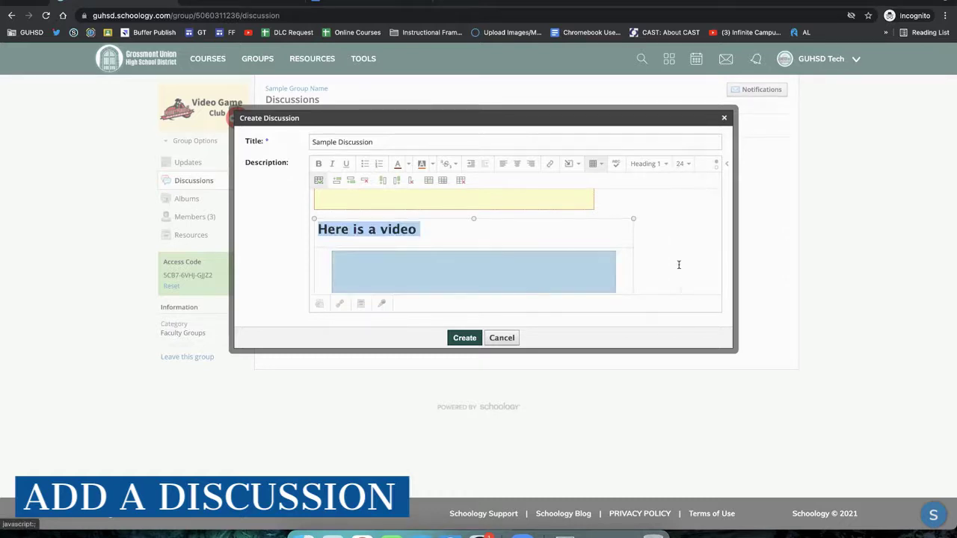
pyautogui.click(591, 232)
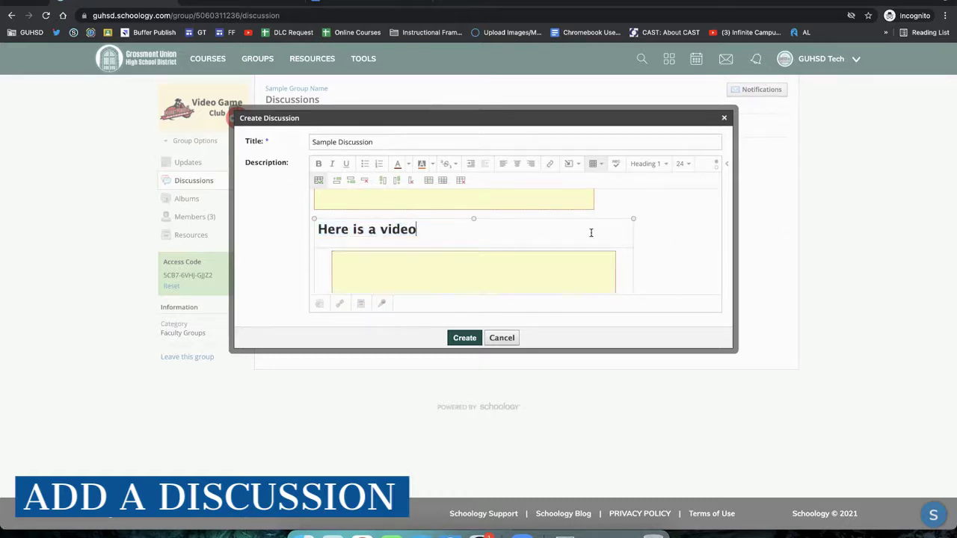
# View the description's HTML source code and return to the visual editor.
pyautogui.click(715, 164)
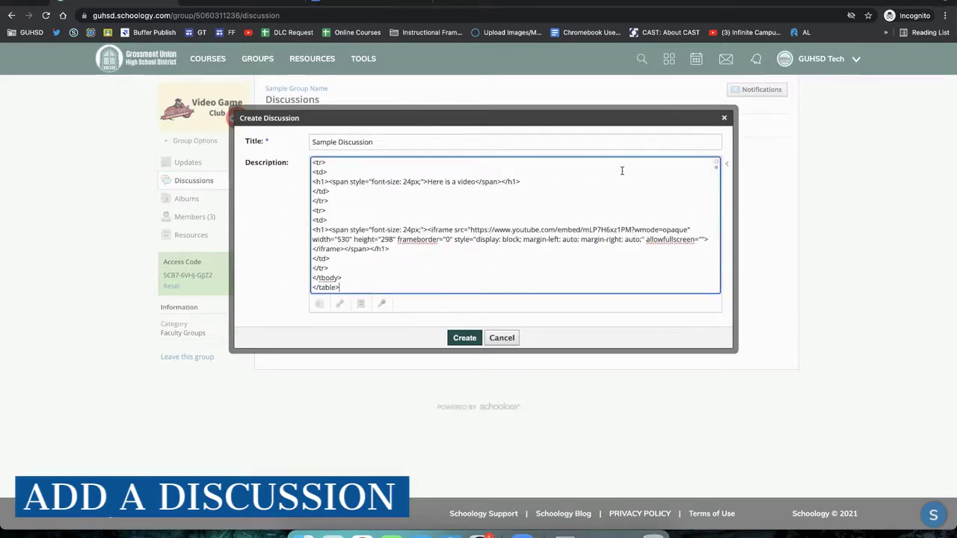
pyautogui.click(717, 164)
pyautogui.click(527, 227)
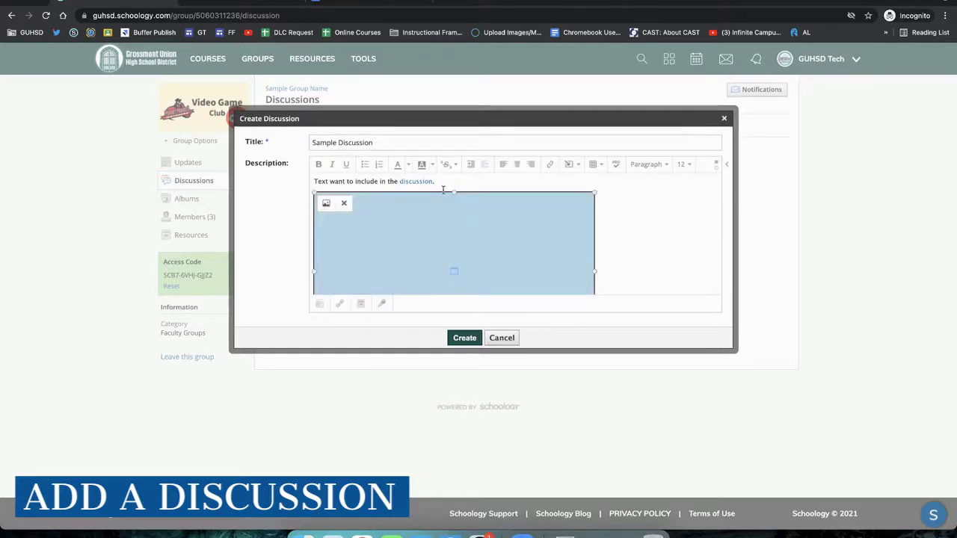
# Look over the description's content and the available recording types, and leave without recording anything.
pyautogui.click(441, 183)
pyautogui.scroll(-3, 404, 261)
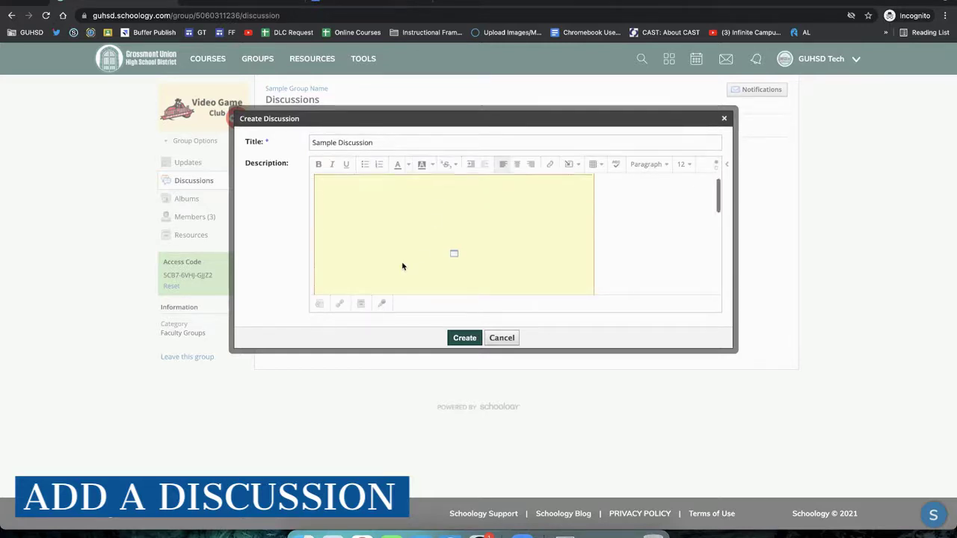
pyautogui.scroll(-2, 402, 265)
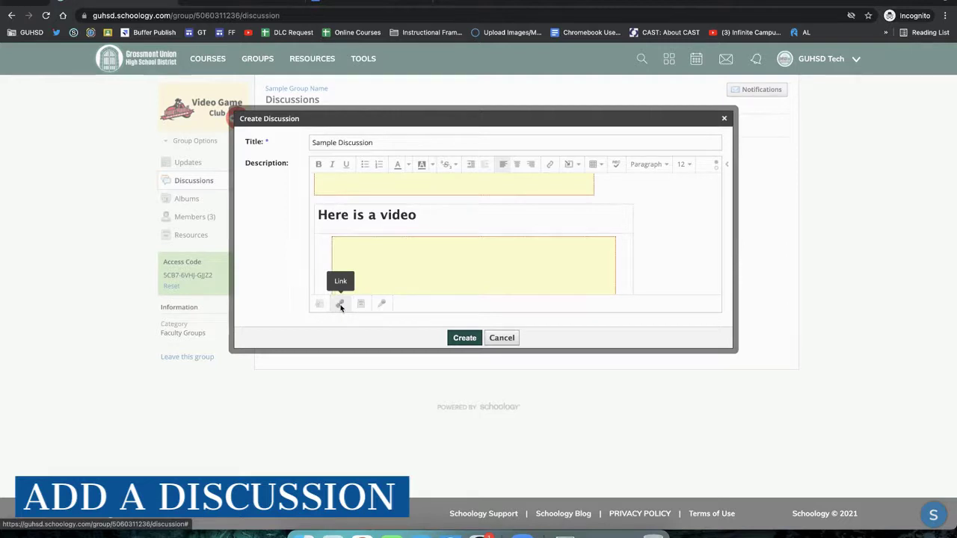
pyautogui.click(381, 305)
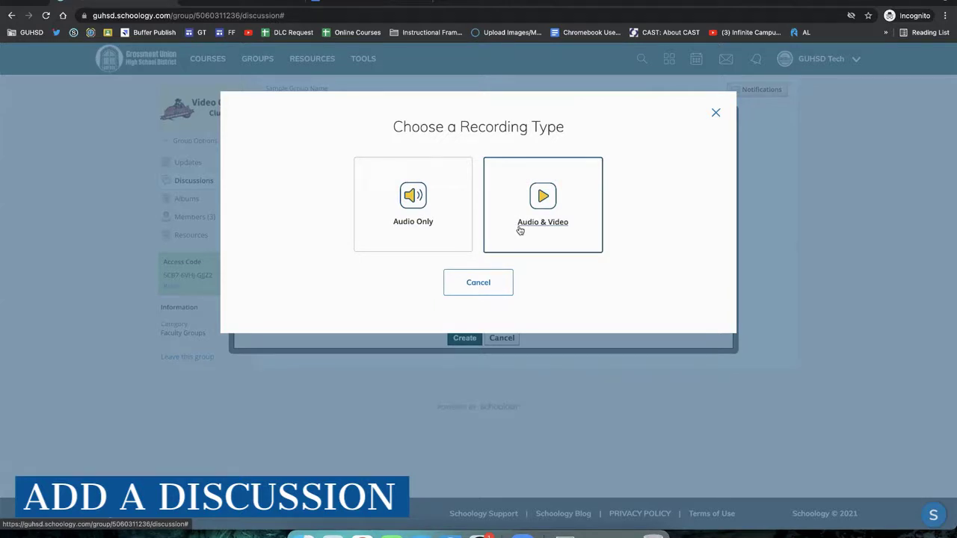
pyautogui.click(715, 114)
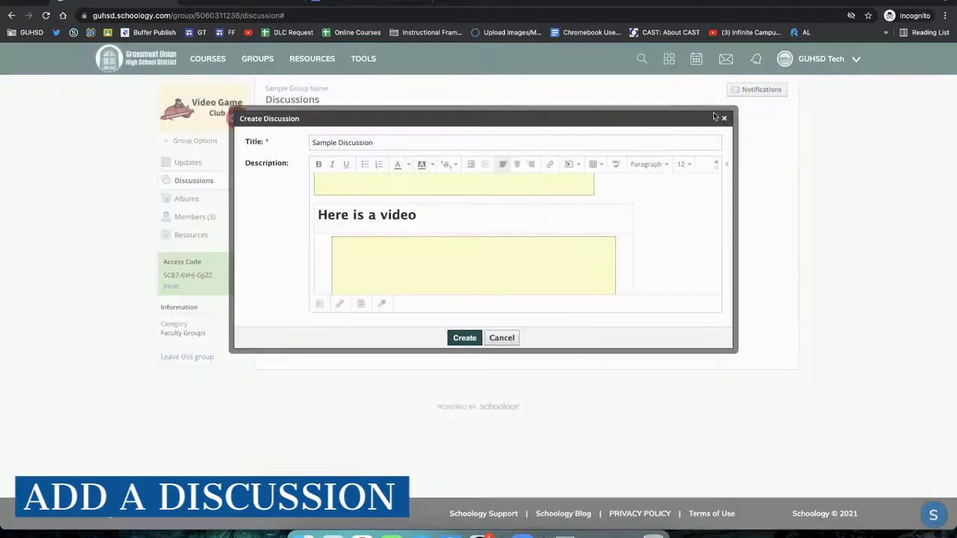
# Create the discussion and open Sample Discussion from the group's discussion list.
pyautogui.click(470, 337)
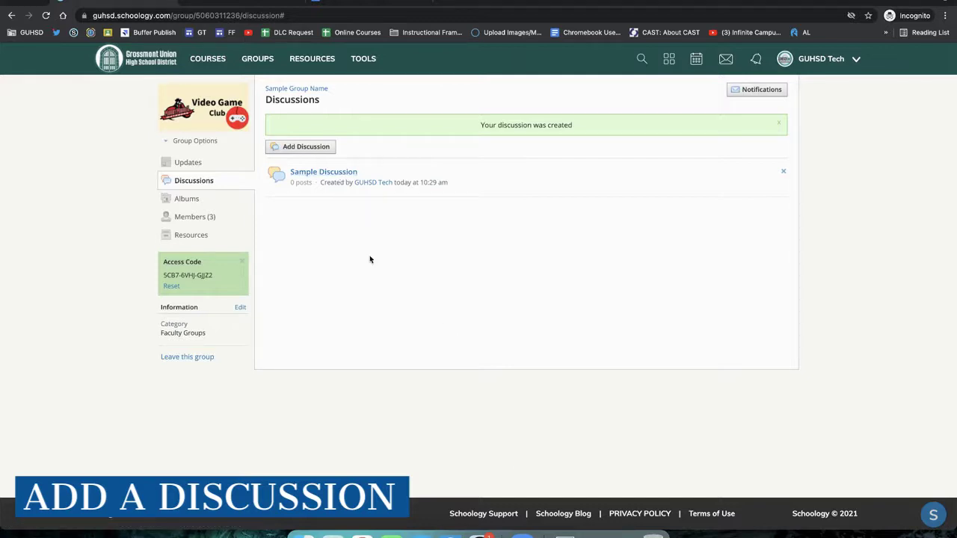
pyautogui.click(340, 173)
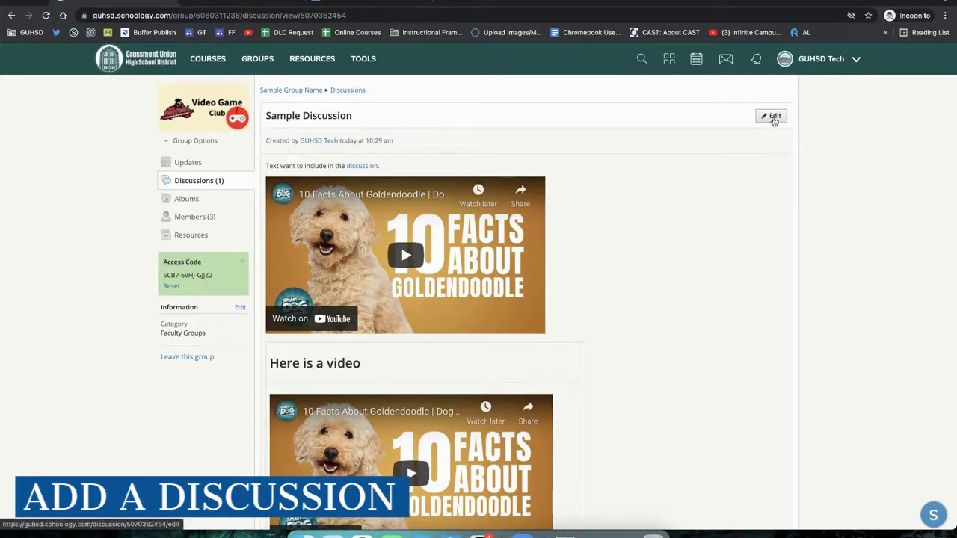
# Delete the table containing the "Here is a video" heading from Sample Discussion's description and save the changes.
pyautogui.click(774, 116)
pyautogui.scroll(-3, 524, 217)
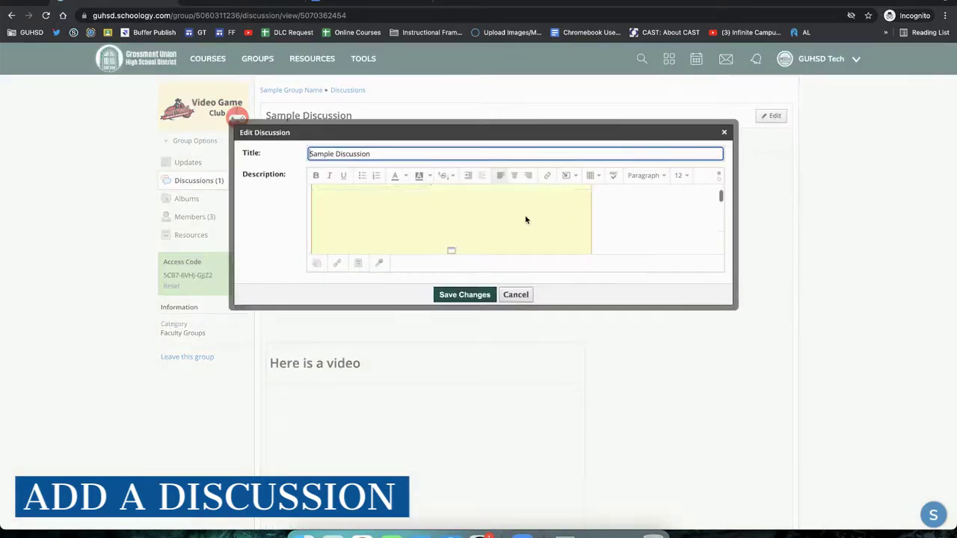
pyautogui.click(481, 231)
pyautogui.scroll(1, 459, 235)
pyautogui.scroll(-1, 459, 235)
pyautogui.scroll(-1, 459, 236)
pyautogui.scroll(1, 459, 235)
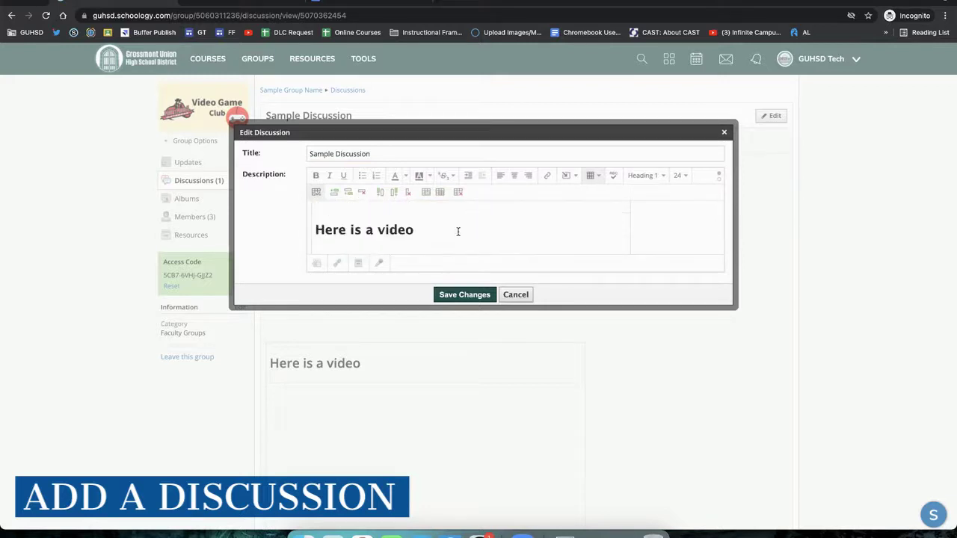
pyautogui.scroll(1, 419, 230)
pyautogui.scroll(-1, 422, 226)
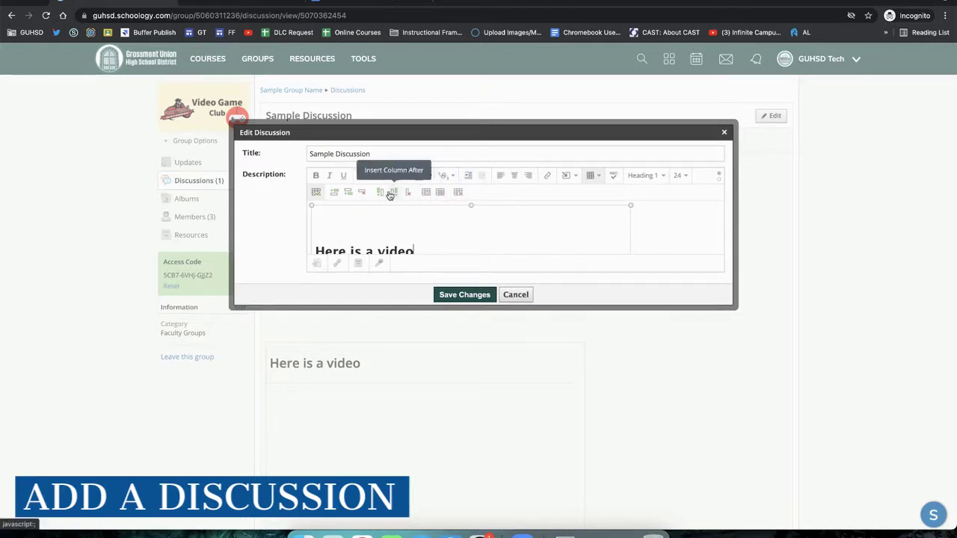
pyautogui.click(456, 194)
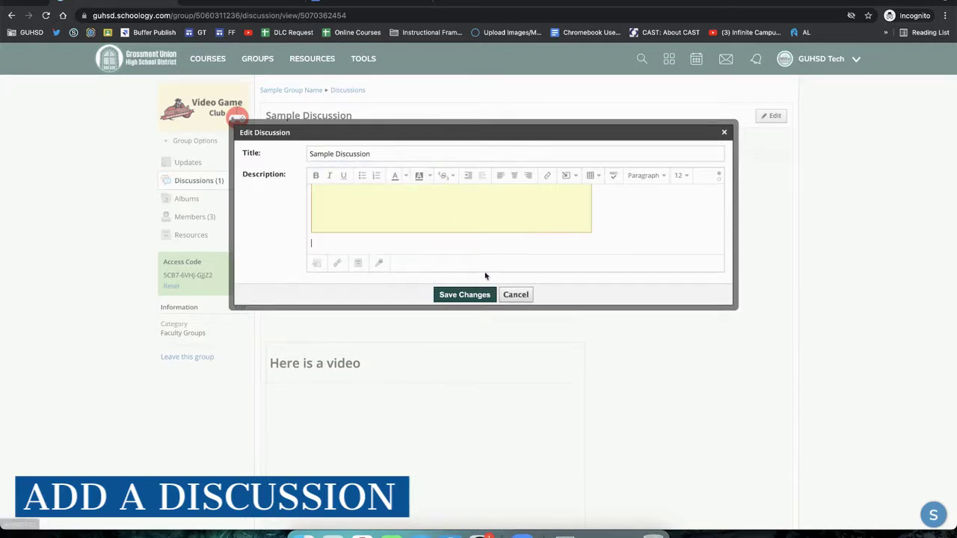
pyautogui.click(462, 295)
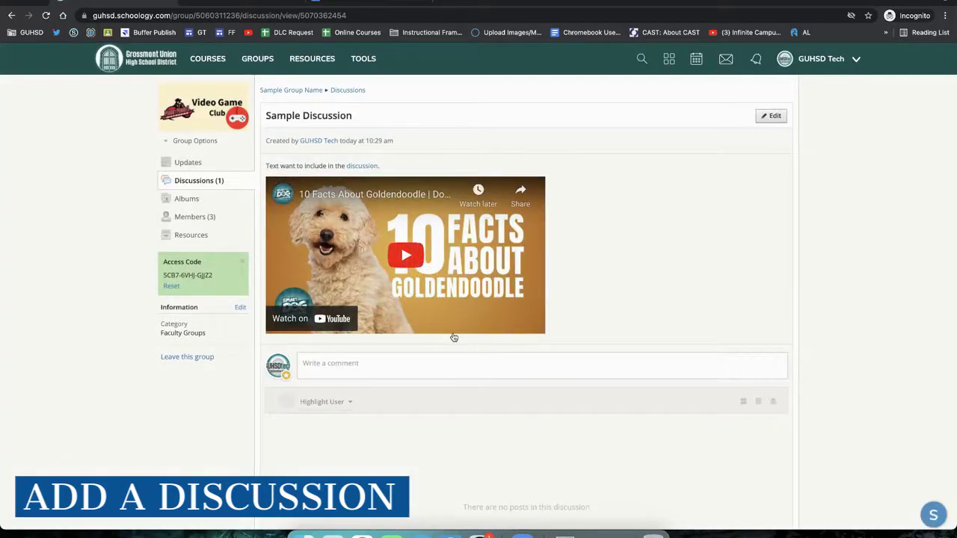
pyautogui.scroll(-1, 490, 340)
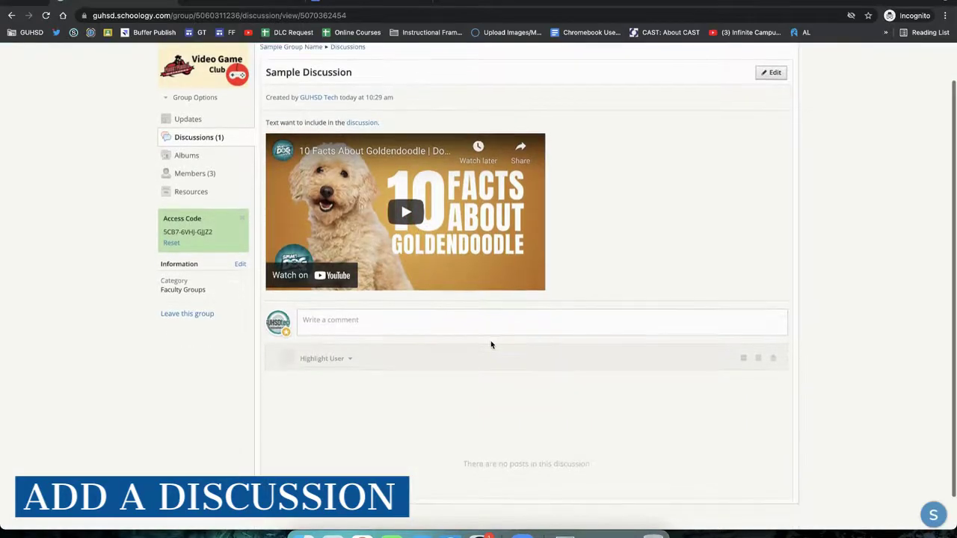
pyautogui.scroll(1, 490, 344)
pyautogui.scroll(1, 490, 345)
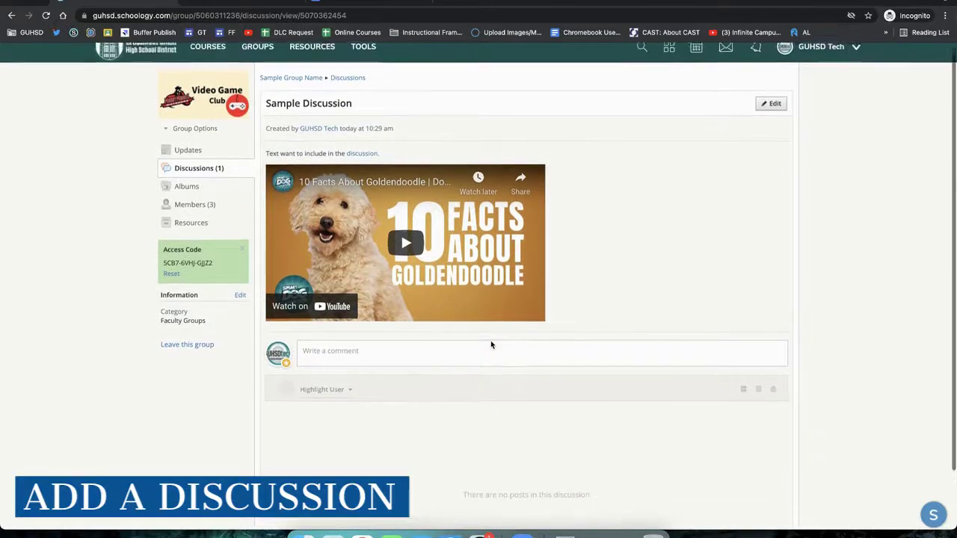
pyautogui.scroll(1, 490, 344)
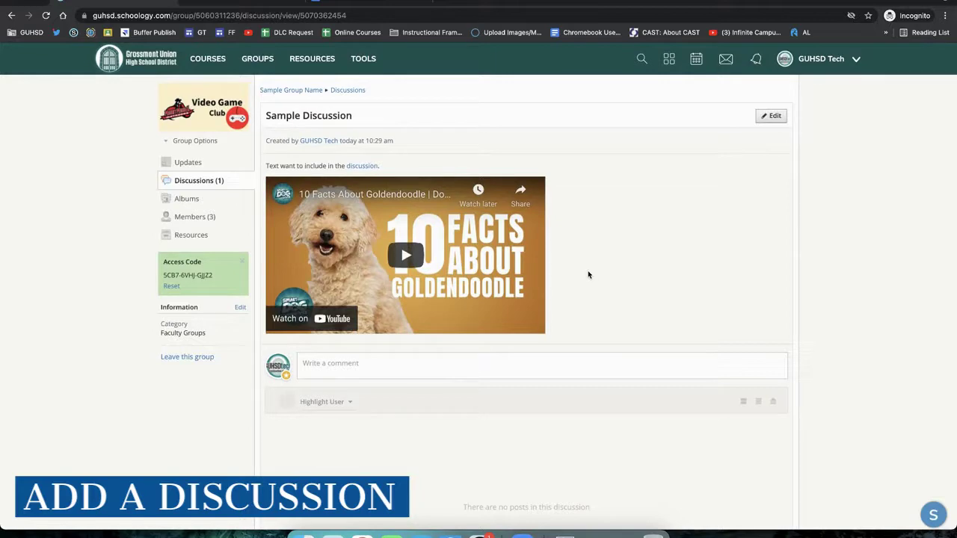
# Switch to the group member's browser window, reload the group page and open Sample Discussion.
pyautogui.hotkey('ctrl', 'Up')
pyautogui.click(416, 242)
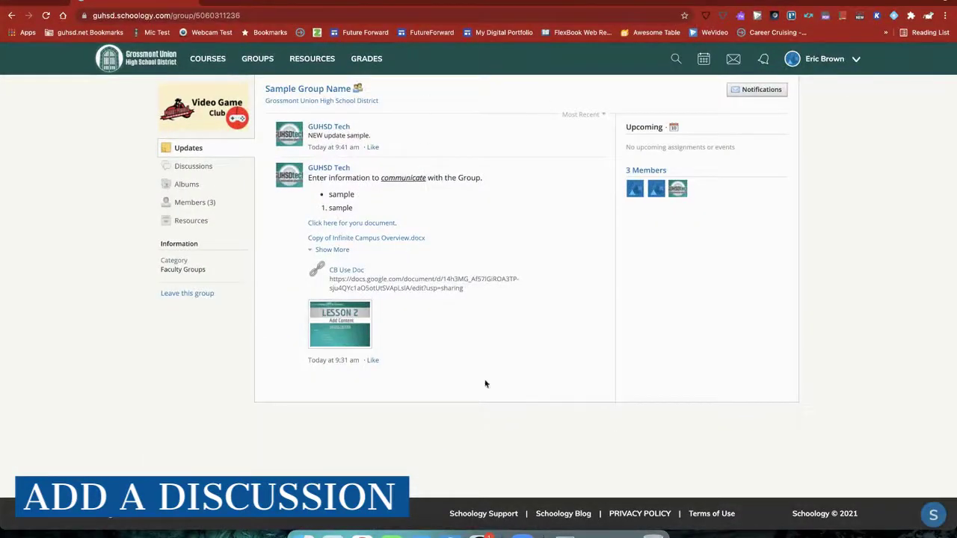
pyautogui.click(47, 16)
pyautogui.click(201, 172)
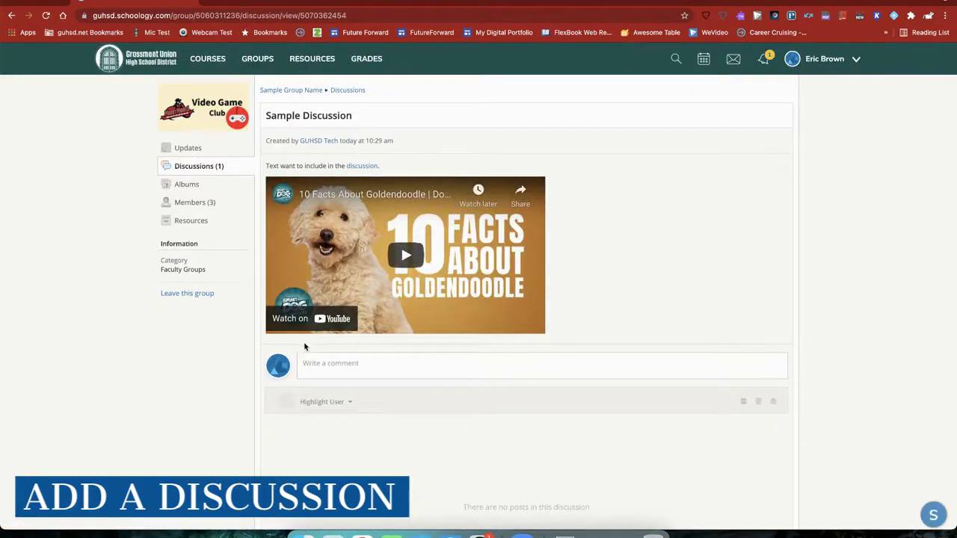
# Post the comment "text response." in Sample Discussion as the group member.
pyautogui.click(322, 363)
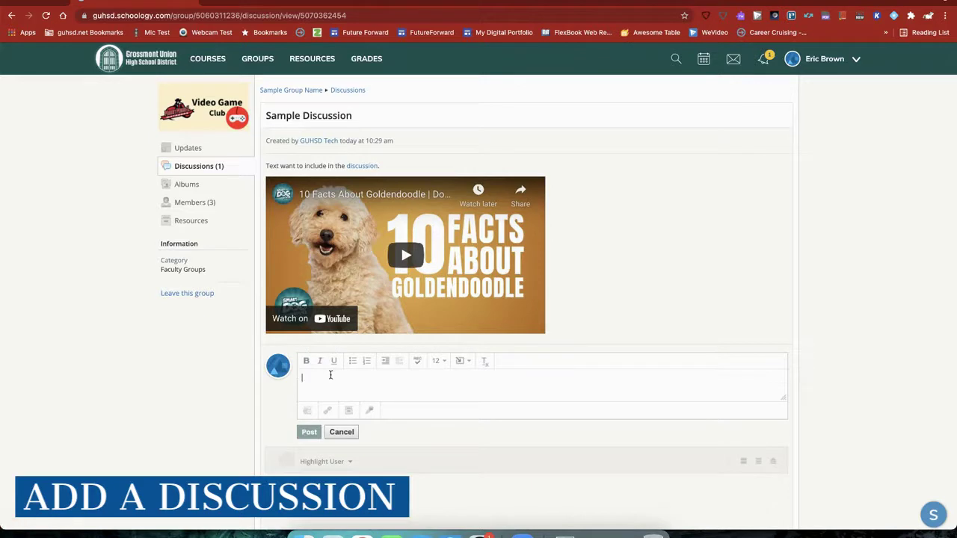
pyautogui.write('text response.')
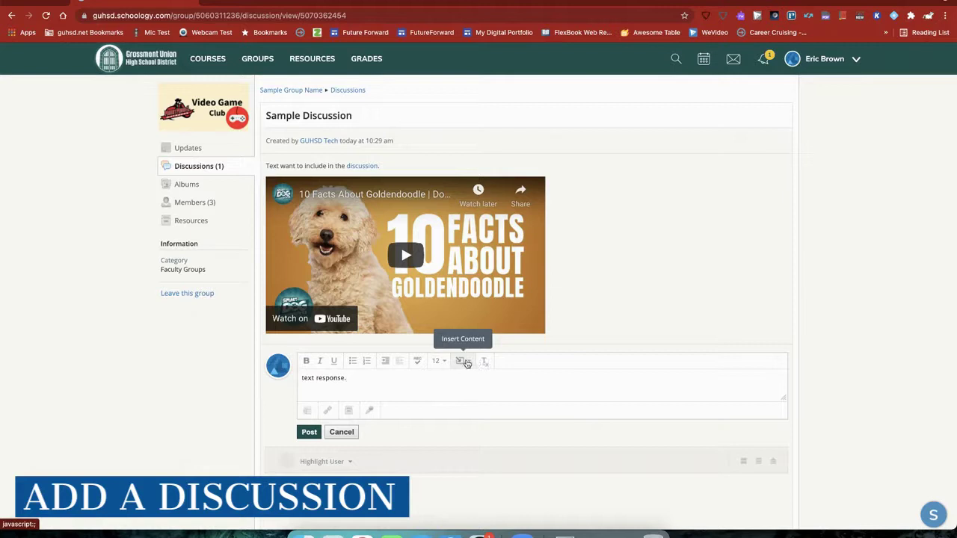
pyautogui.click(463, 361)
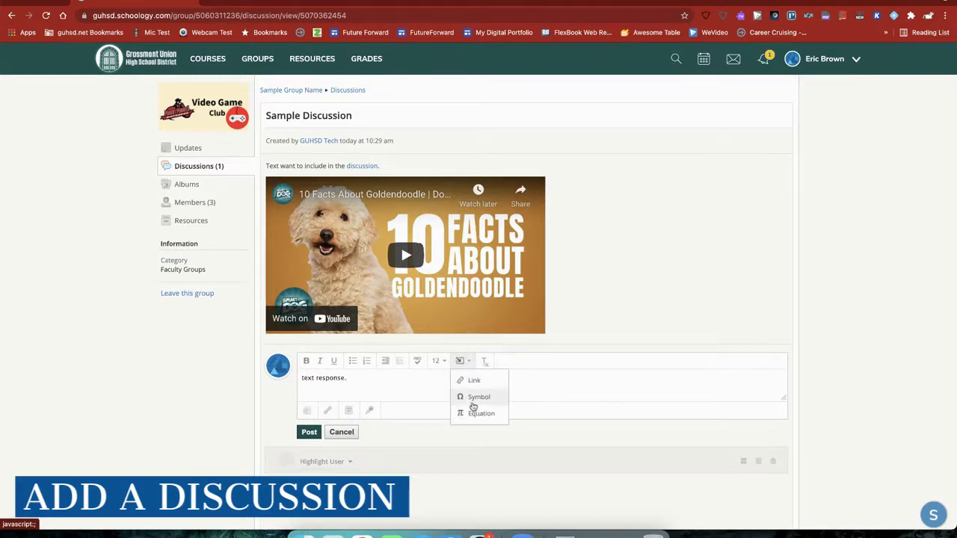
pyautogui.click(420, 377)
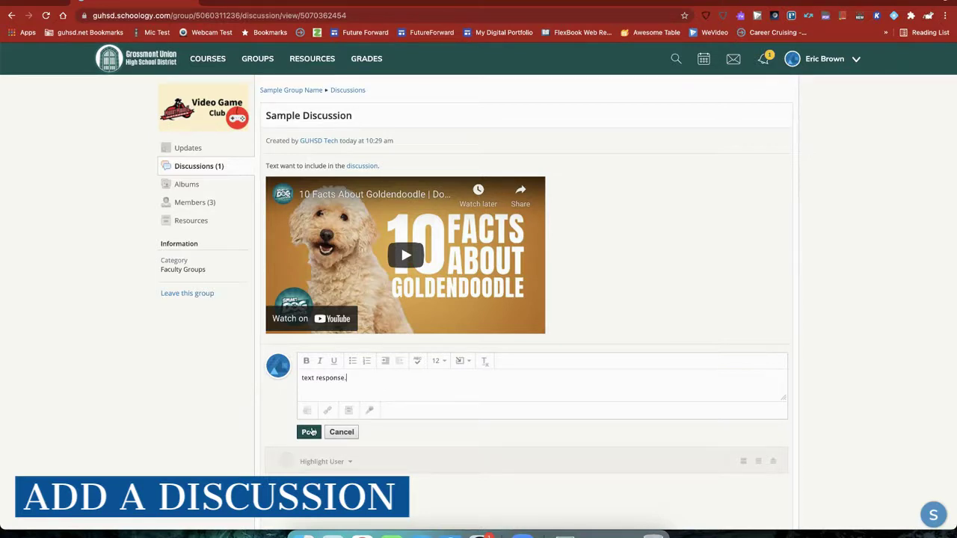
pyautogui.click(311, 432)
pyautogui.scroll(-2, 336, 422)
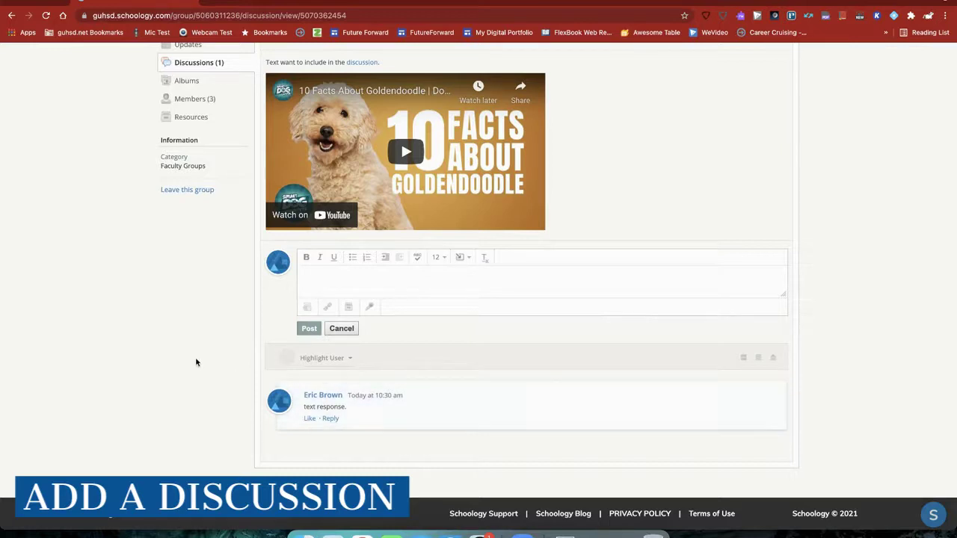
pyautogui.scroll(3, 222, 358)
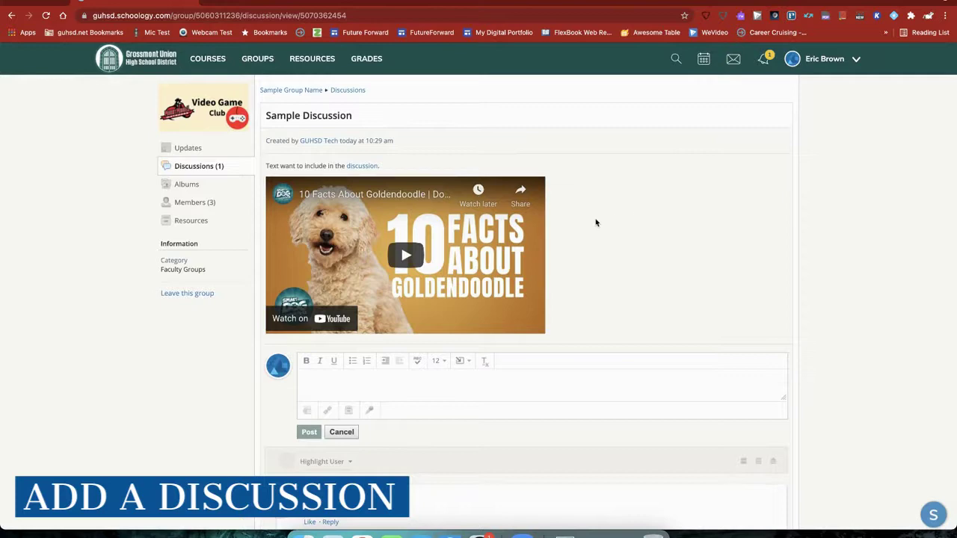
# Switch back to the discussion creator's browser window and reload Sample Discussion.
pyautogui.hotkey('ctrl', 'Up')
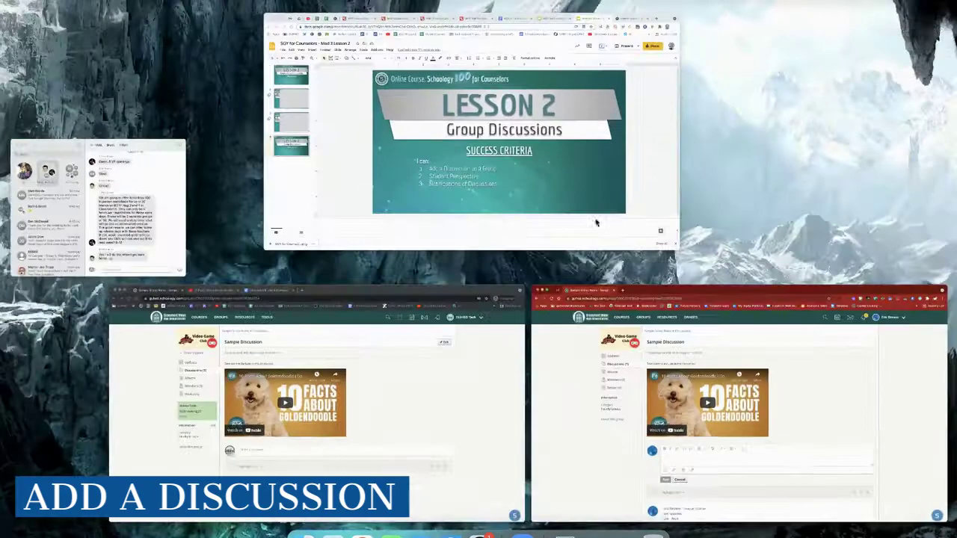
pyautogui.click(429, 380)
pyautogui.press('super+r')
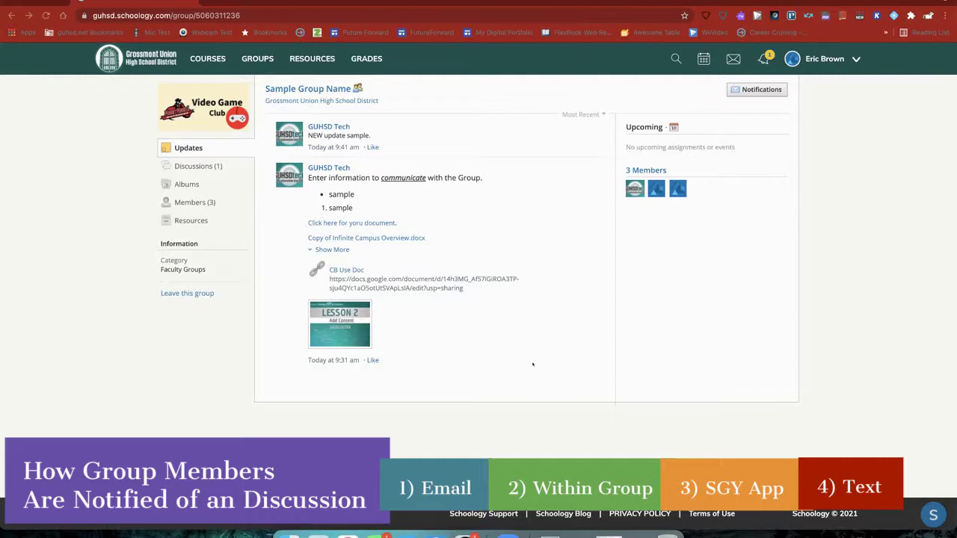
# Check the member's Gmail inbox for the Schoology discussion e-mail, and open Sample Group Name's discussion list in Schoology.
pyautogui.click(61, 3)
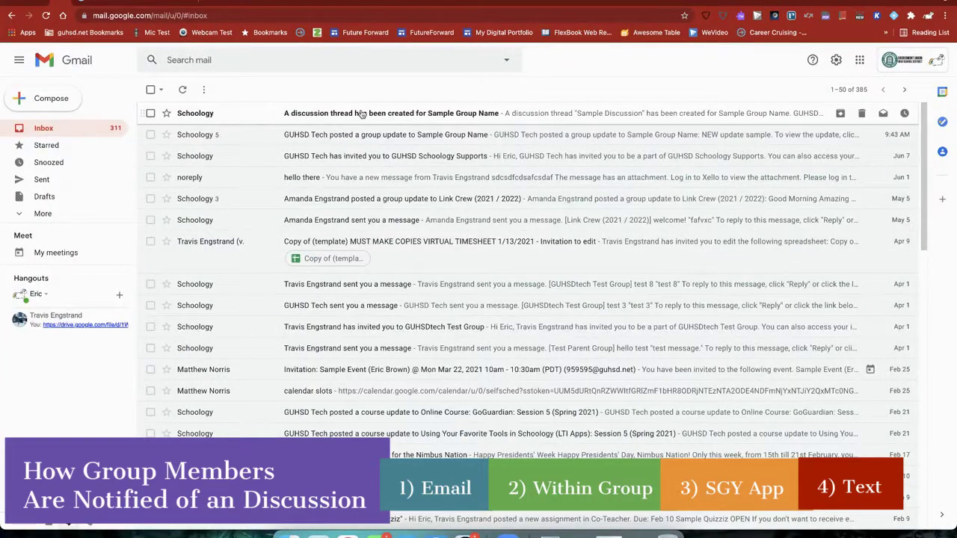
pyautogui.click(153, 4)
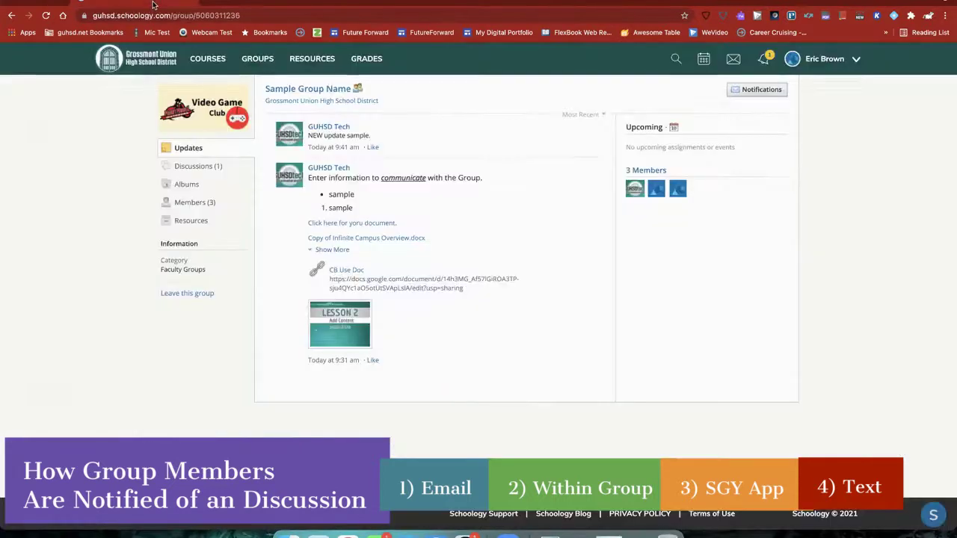
pyautogui.click(247, 67)
pyautogui.click(336, 254)
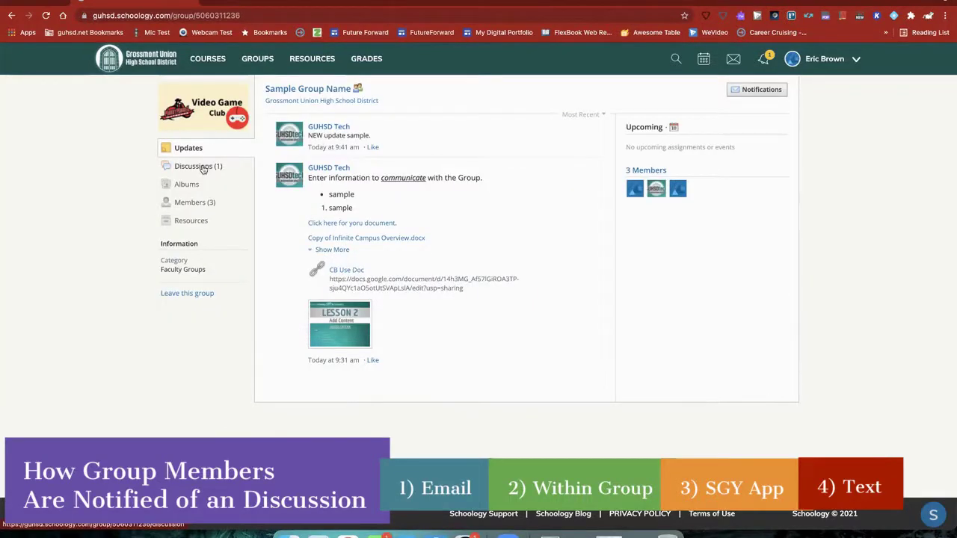
pyautogui.click(201, 167)
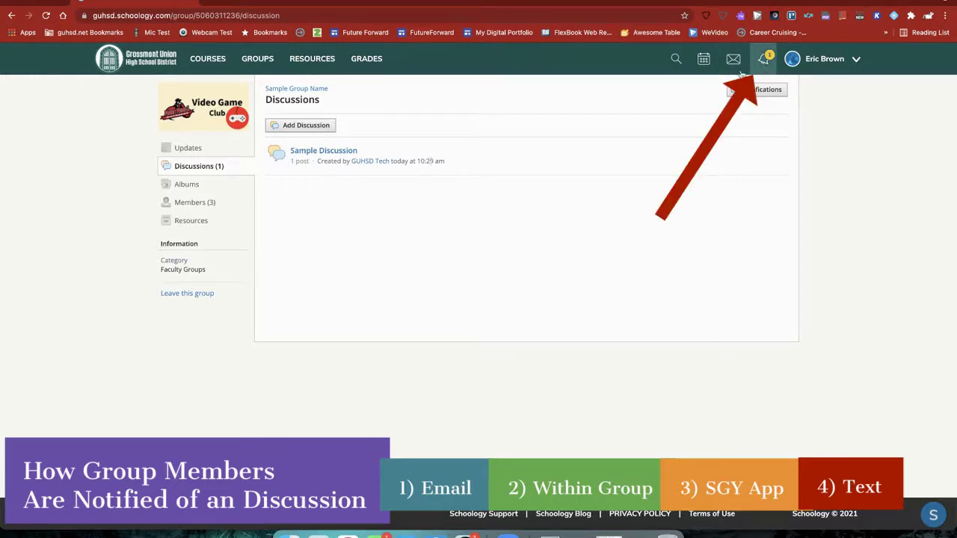
# Return to Sample Group Name's updates and open Sample Discussion from the member's notifications, reviewing the notification list again.
pyautogui.click(260, 65)
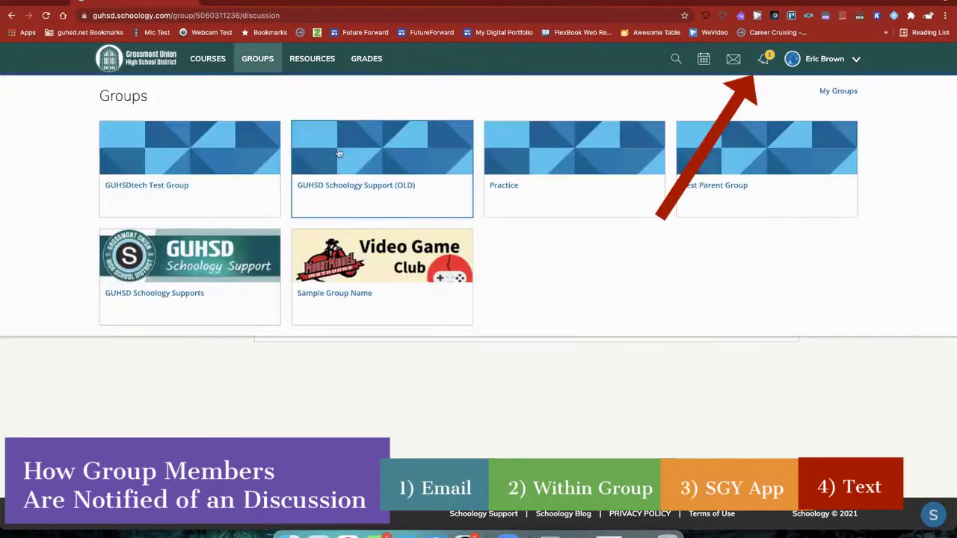
pyautogui.click(366, 284)
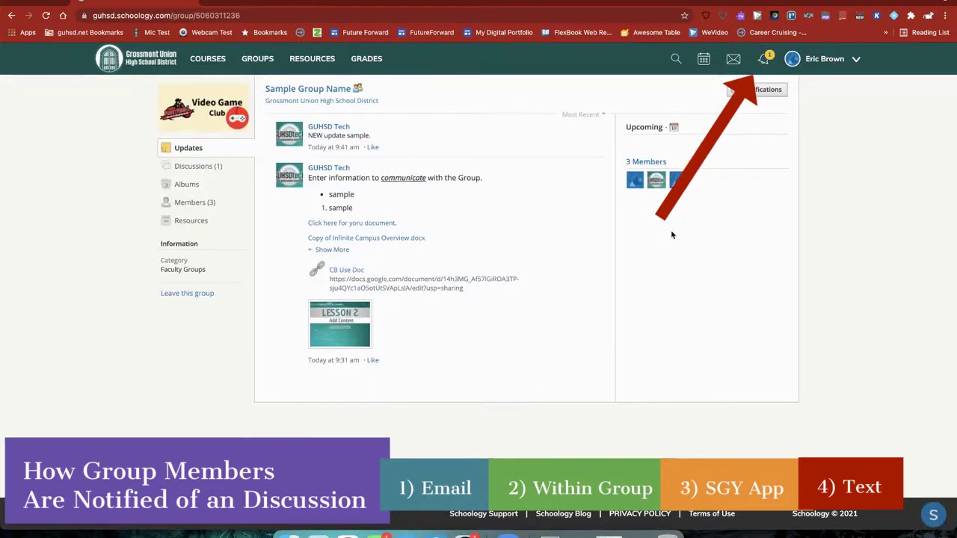
pyautogui.click(766, 64)
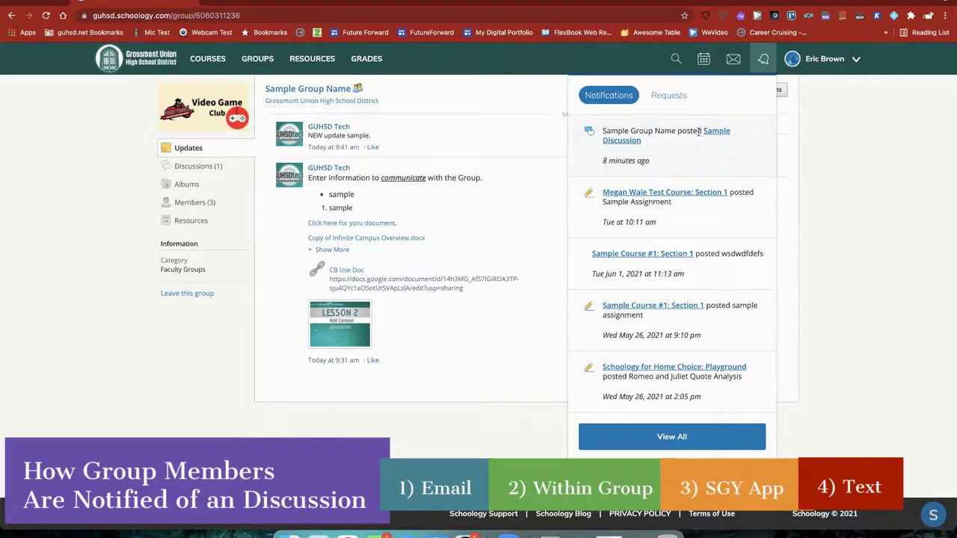
pyautogui.click(632, 142)
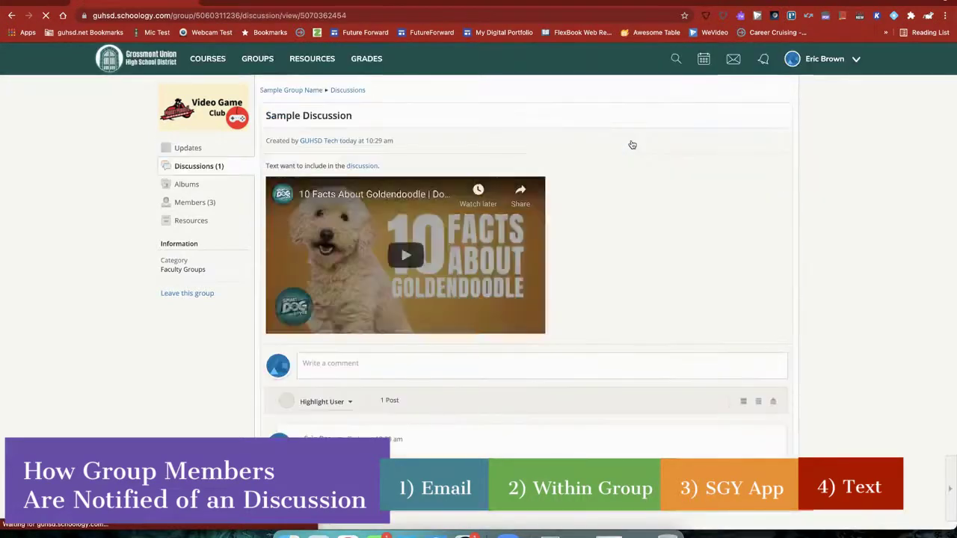
pyautogui.click(763, 60)
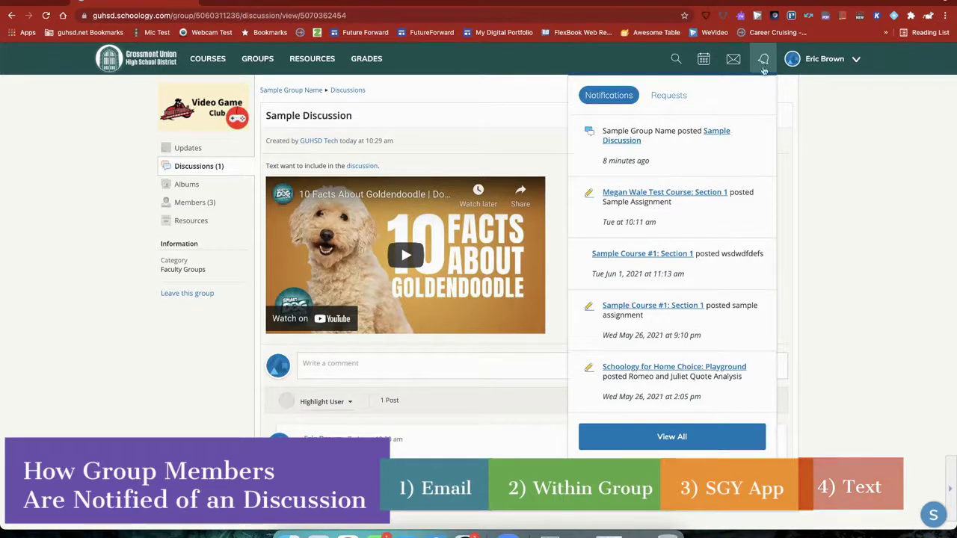
pyautogui.click(520, 130)
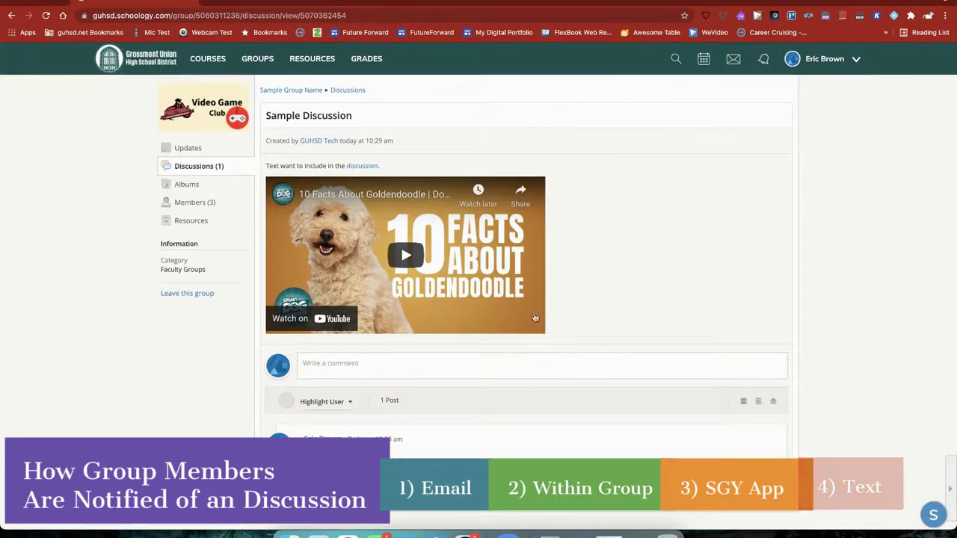